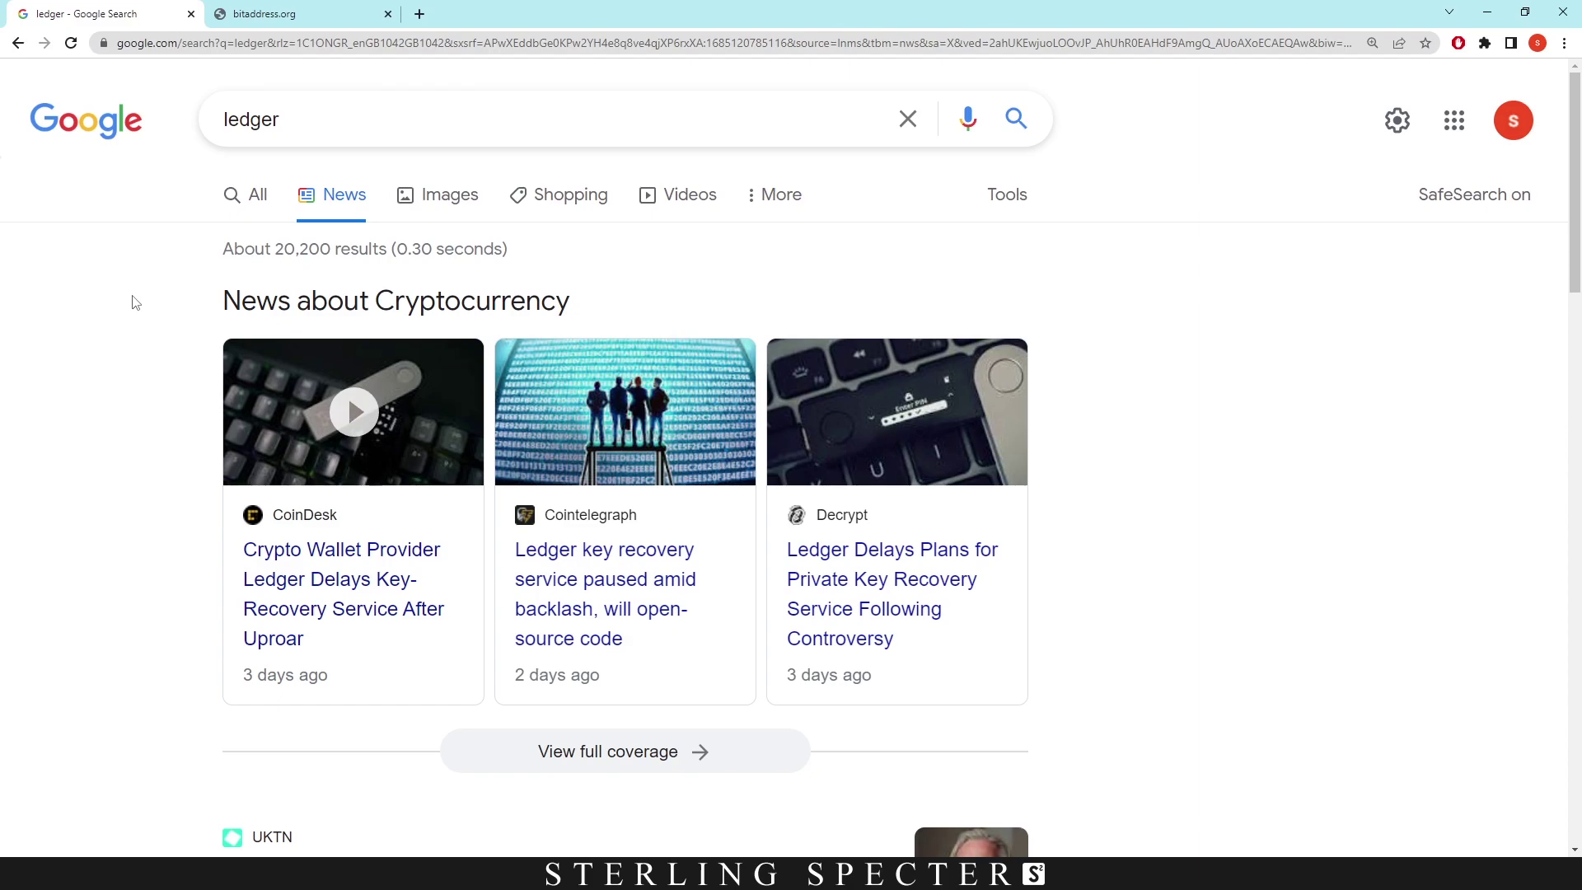
Read further down the Google ledger news results, then switch to the bitaddress.org tab.
scroll(173, 382, "down", 1)
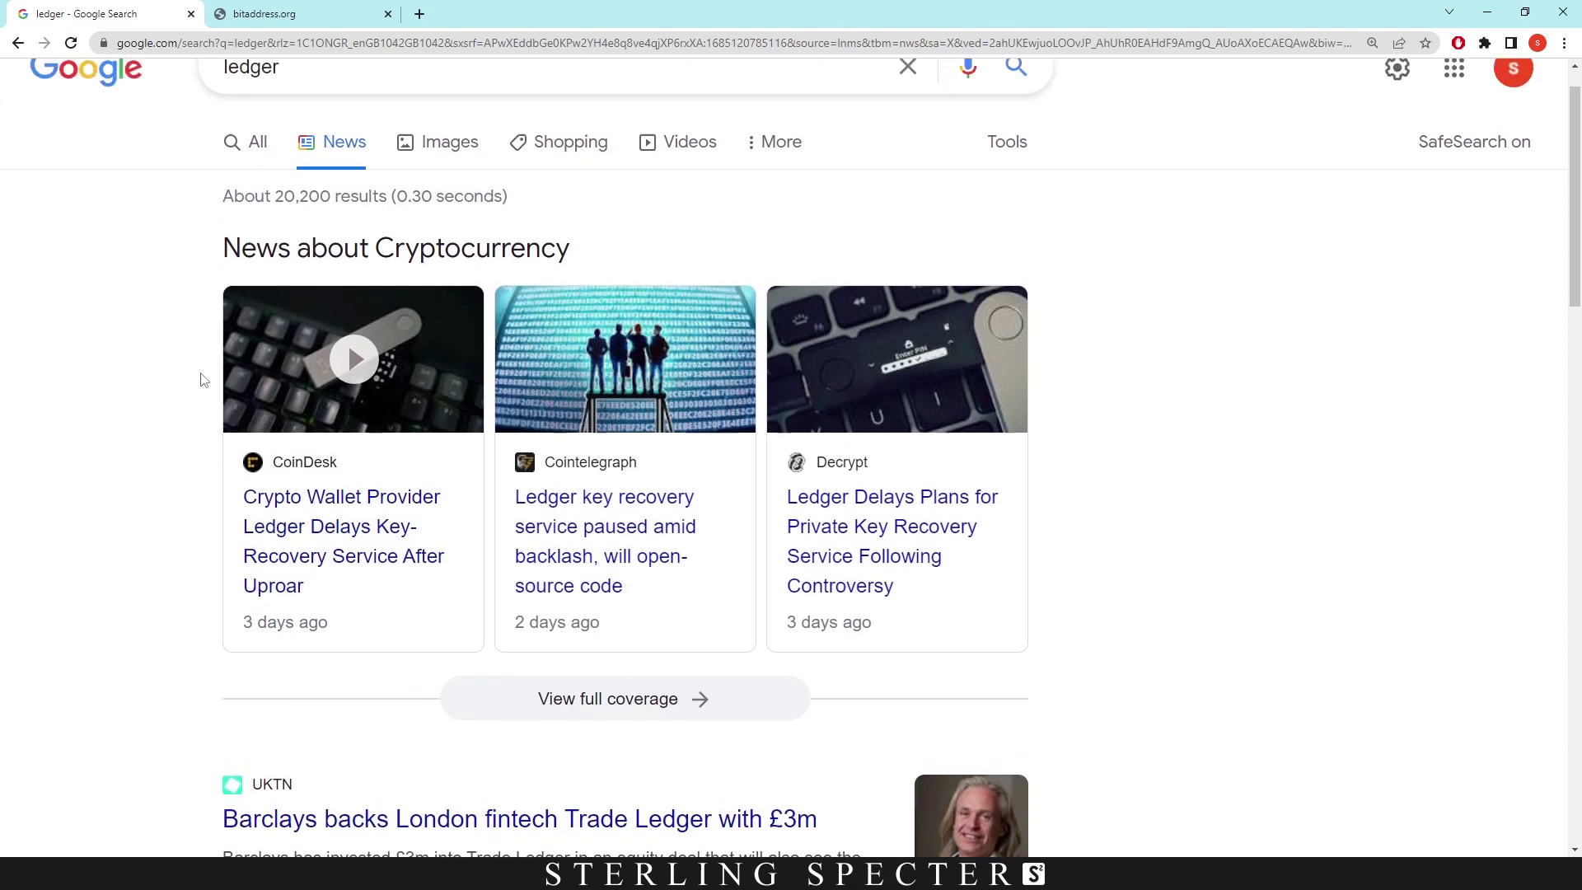
scroll(204, 380, "up", 1)
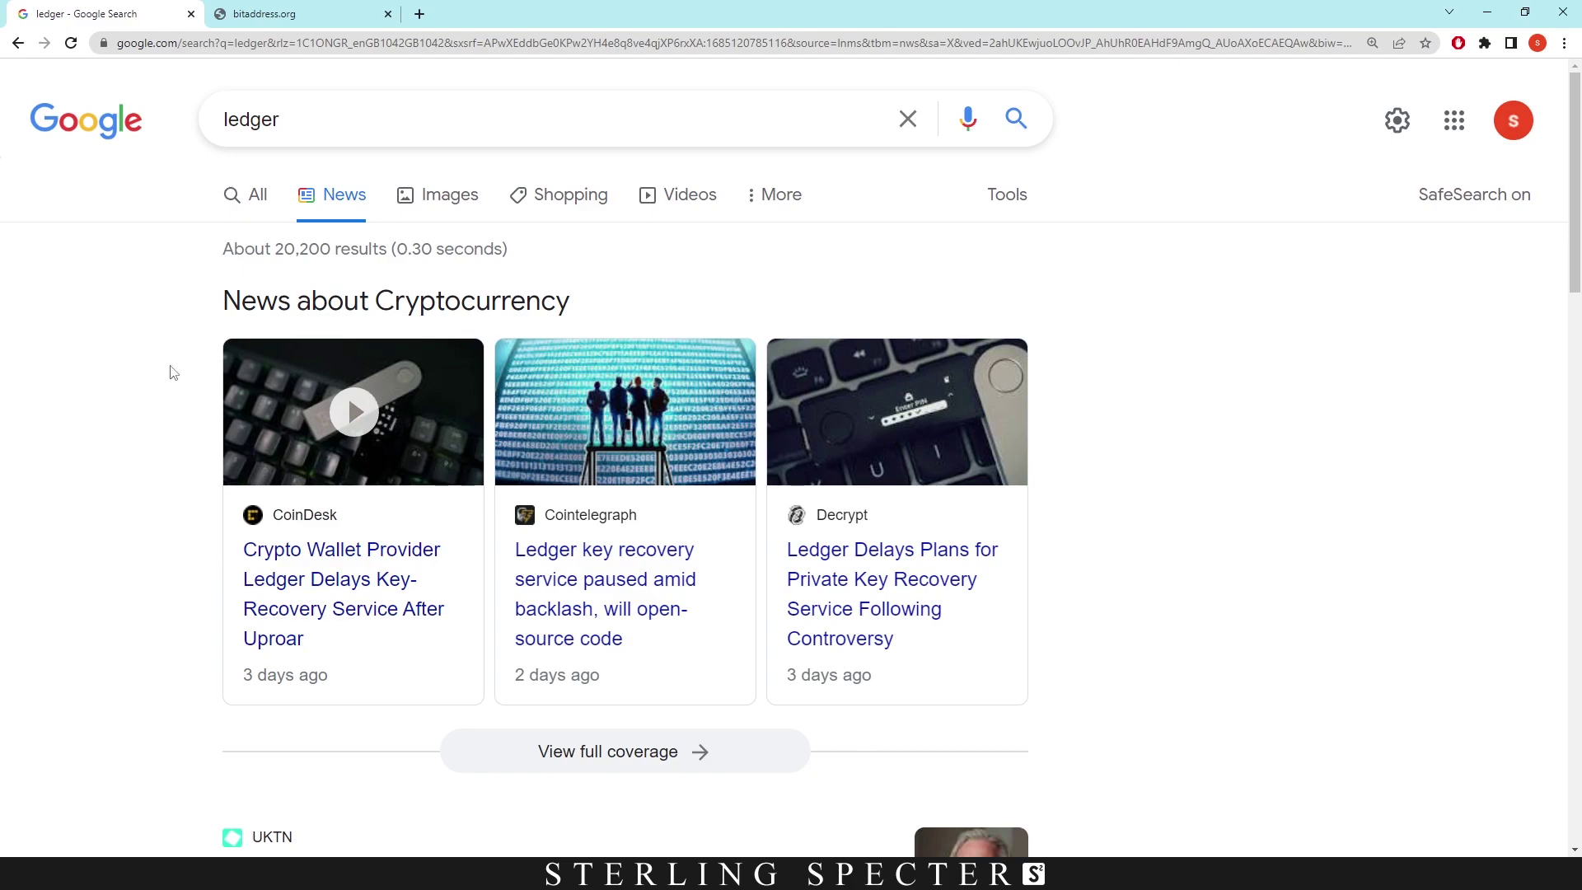
scroll(364, 413, "down", 3)
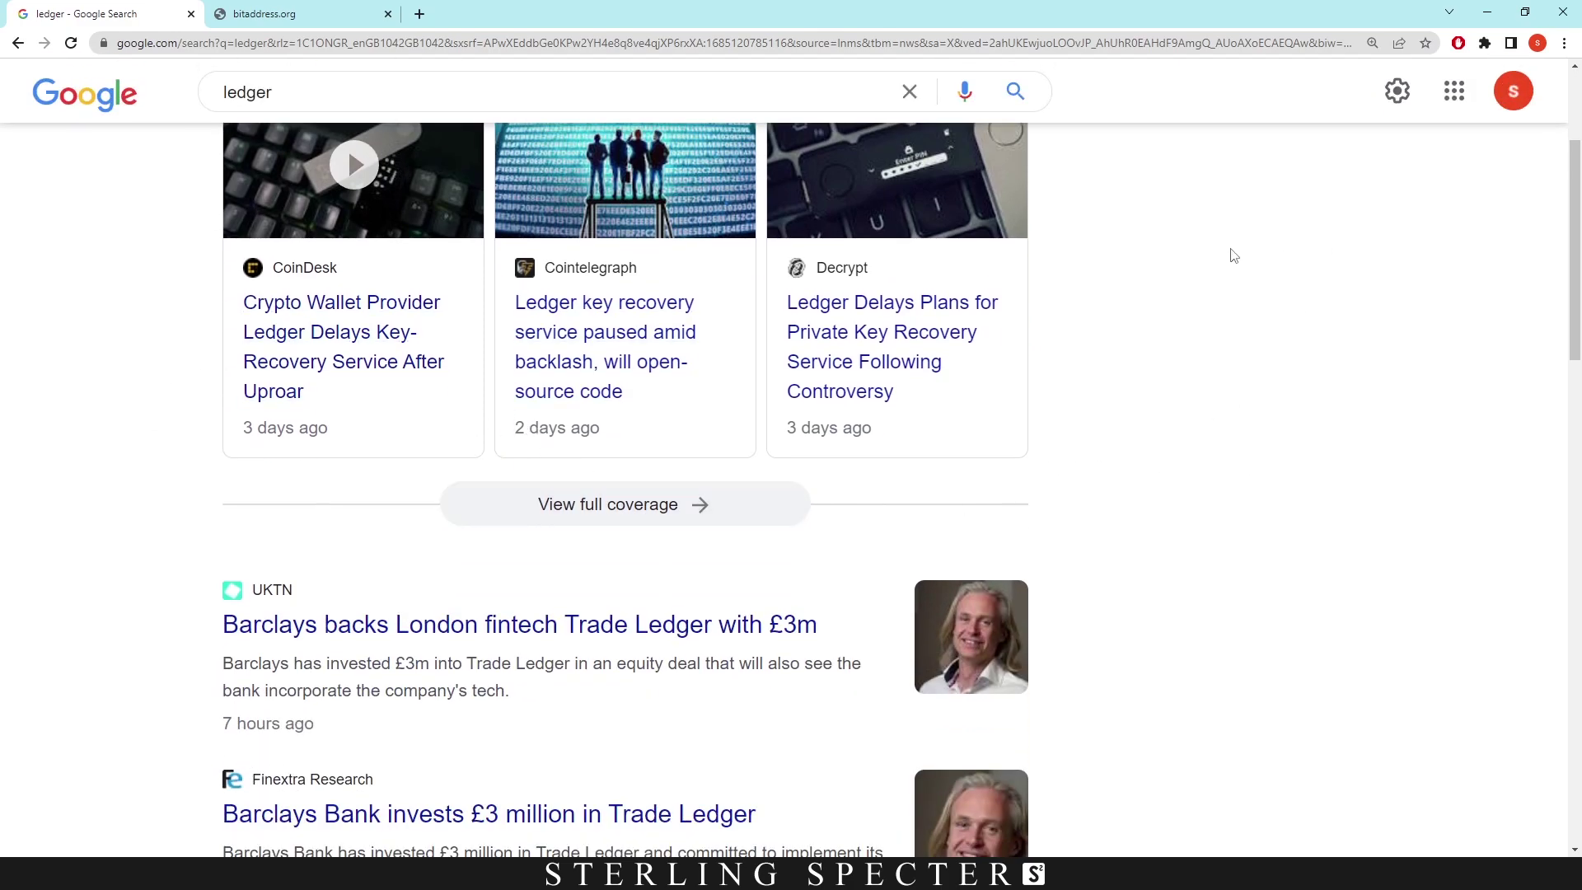
scroll(1099, 379, "down", 1)
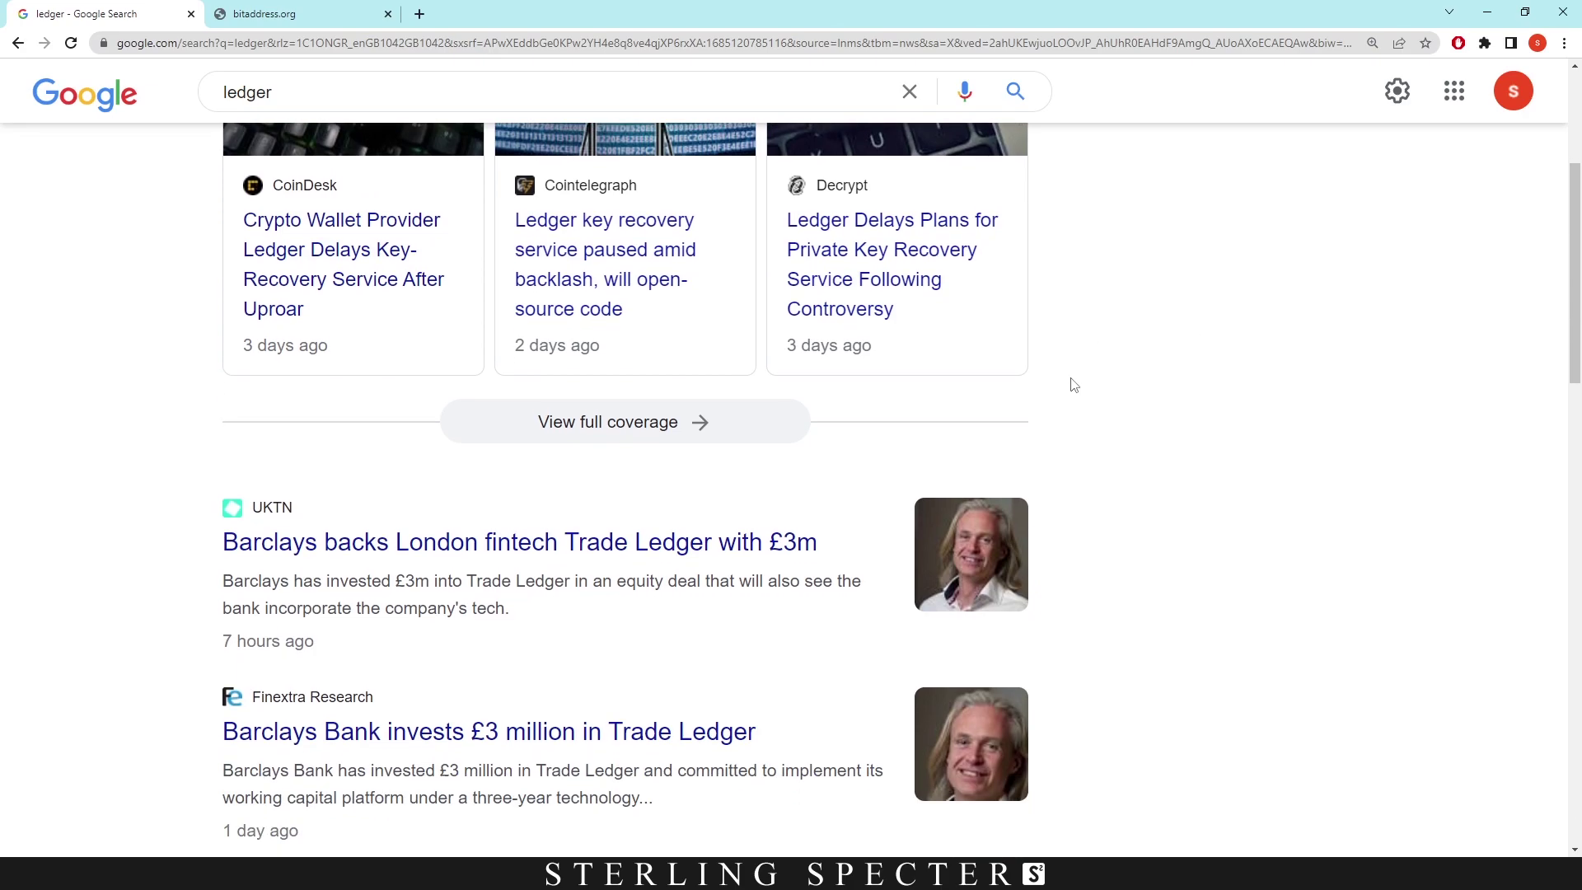
scroll(1071, 382, "down", 2)
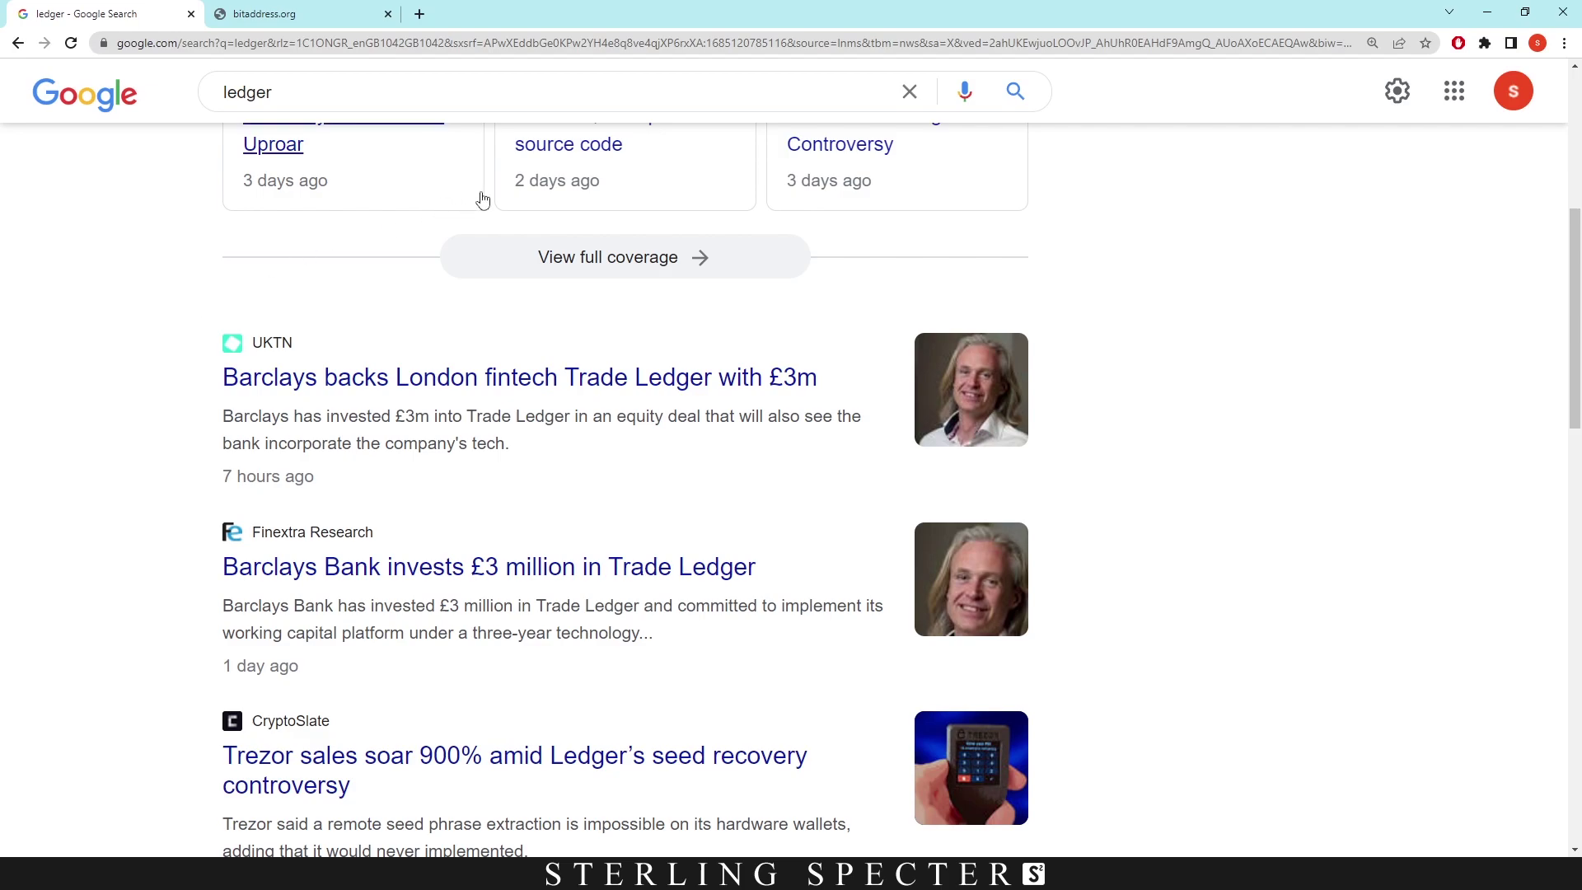
scroll(1243, 424, "down", 4)
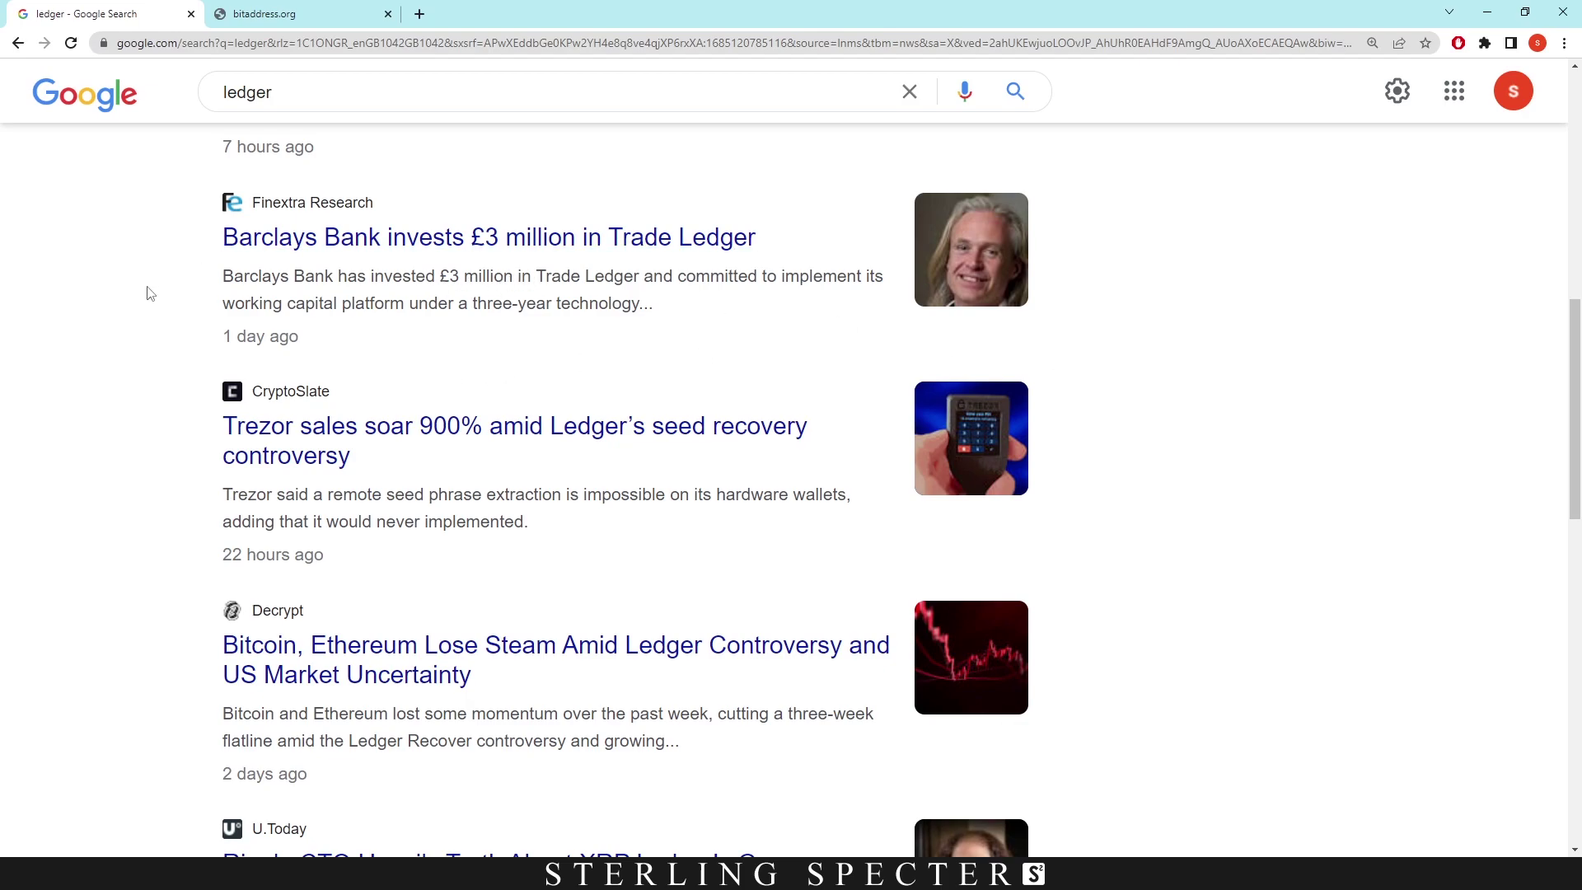
scroll(151, 294, "down", 2)
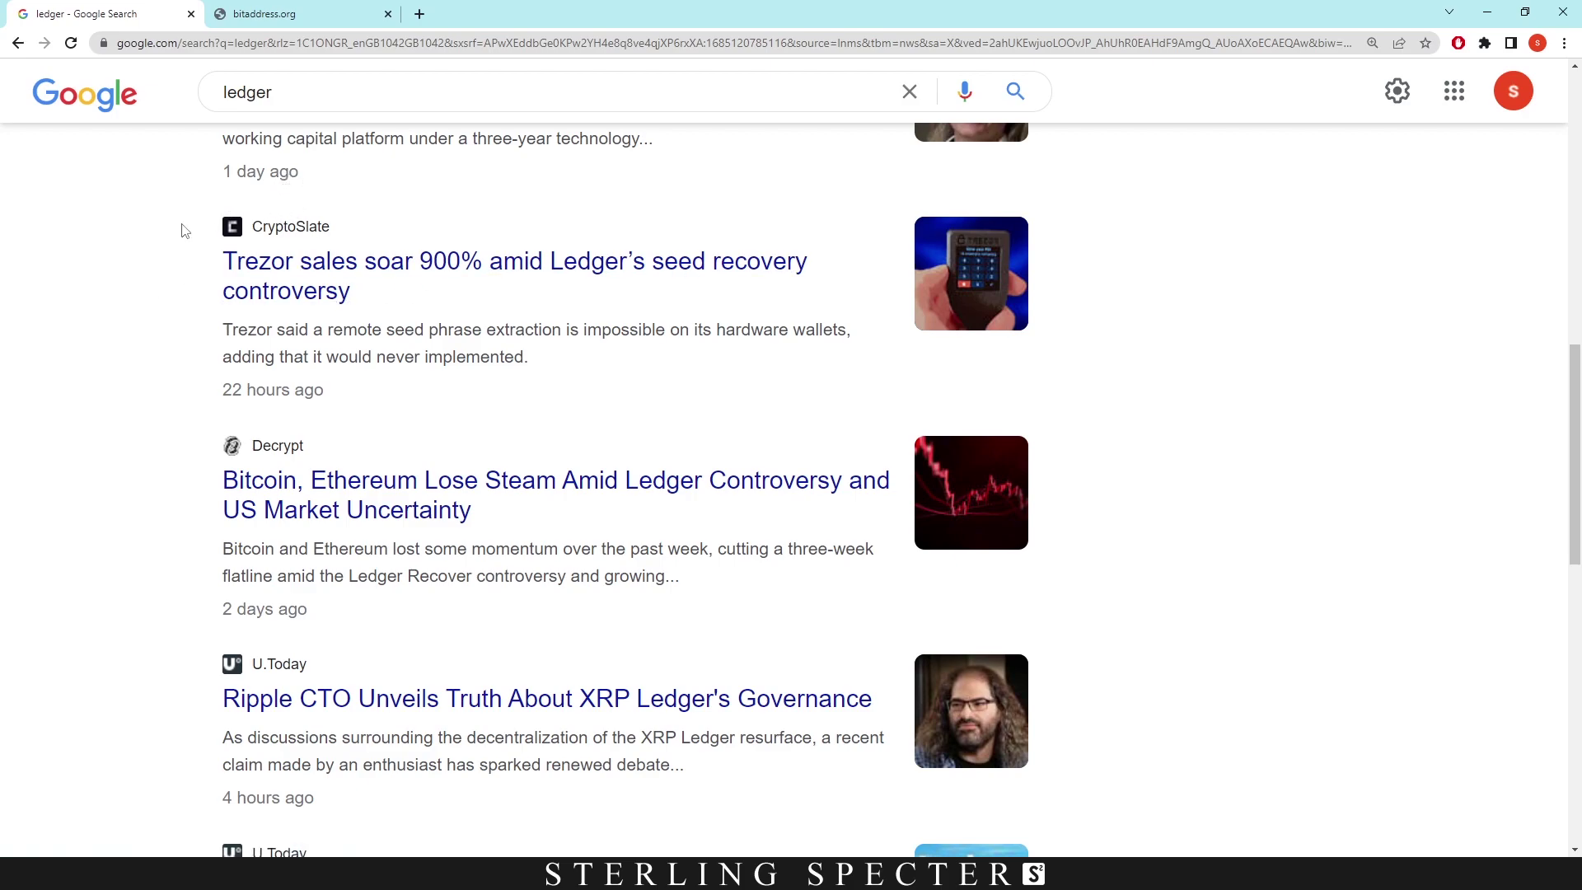
left_click(322, 8)
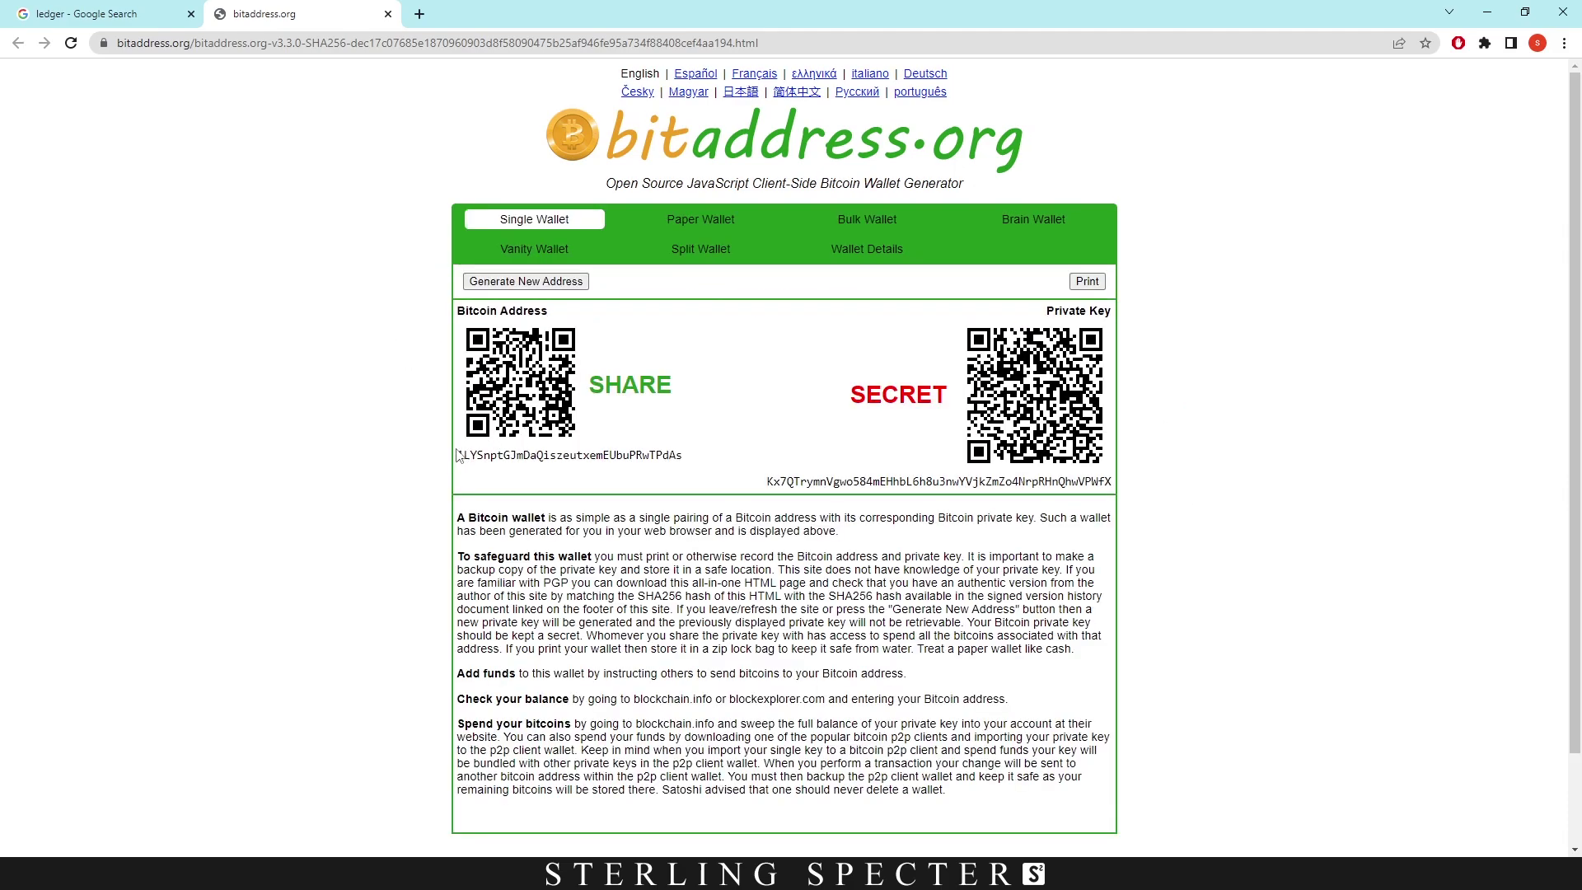
Select the single wallet's address, deselect it, then highlight the whole private key string.
left_click_drag(457, 463, 523, 486)
left_click(523, 486)
left_click_drag(767, 482, 1121, 495)
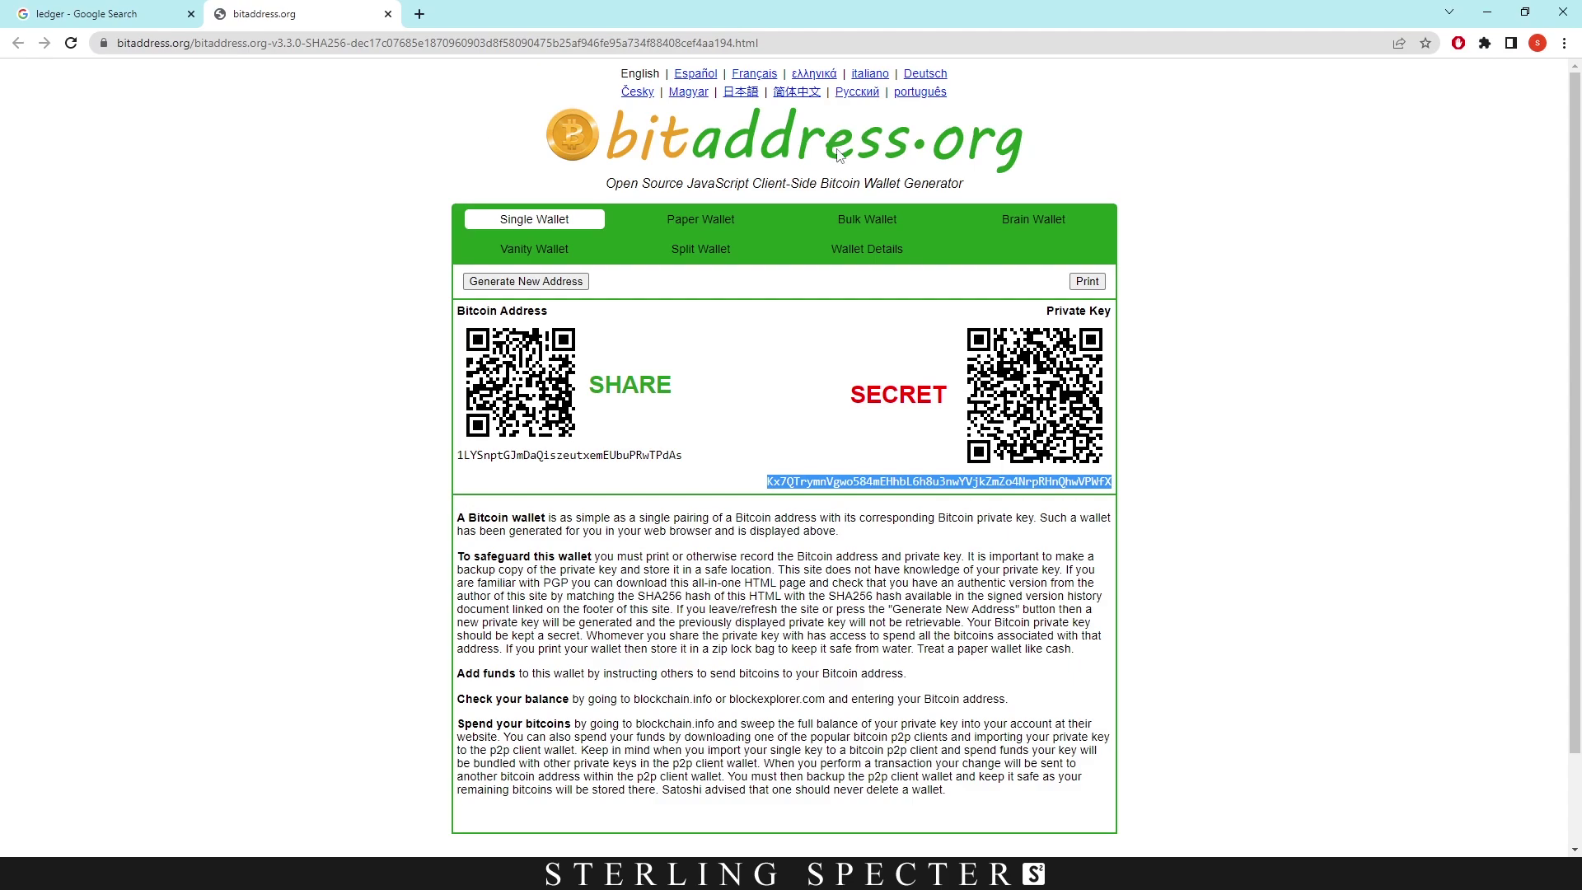
Generate a single paper wallet by setting Addresses to generate from 3 to 1.
left_click(709, 217)
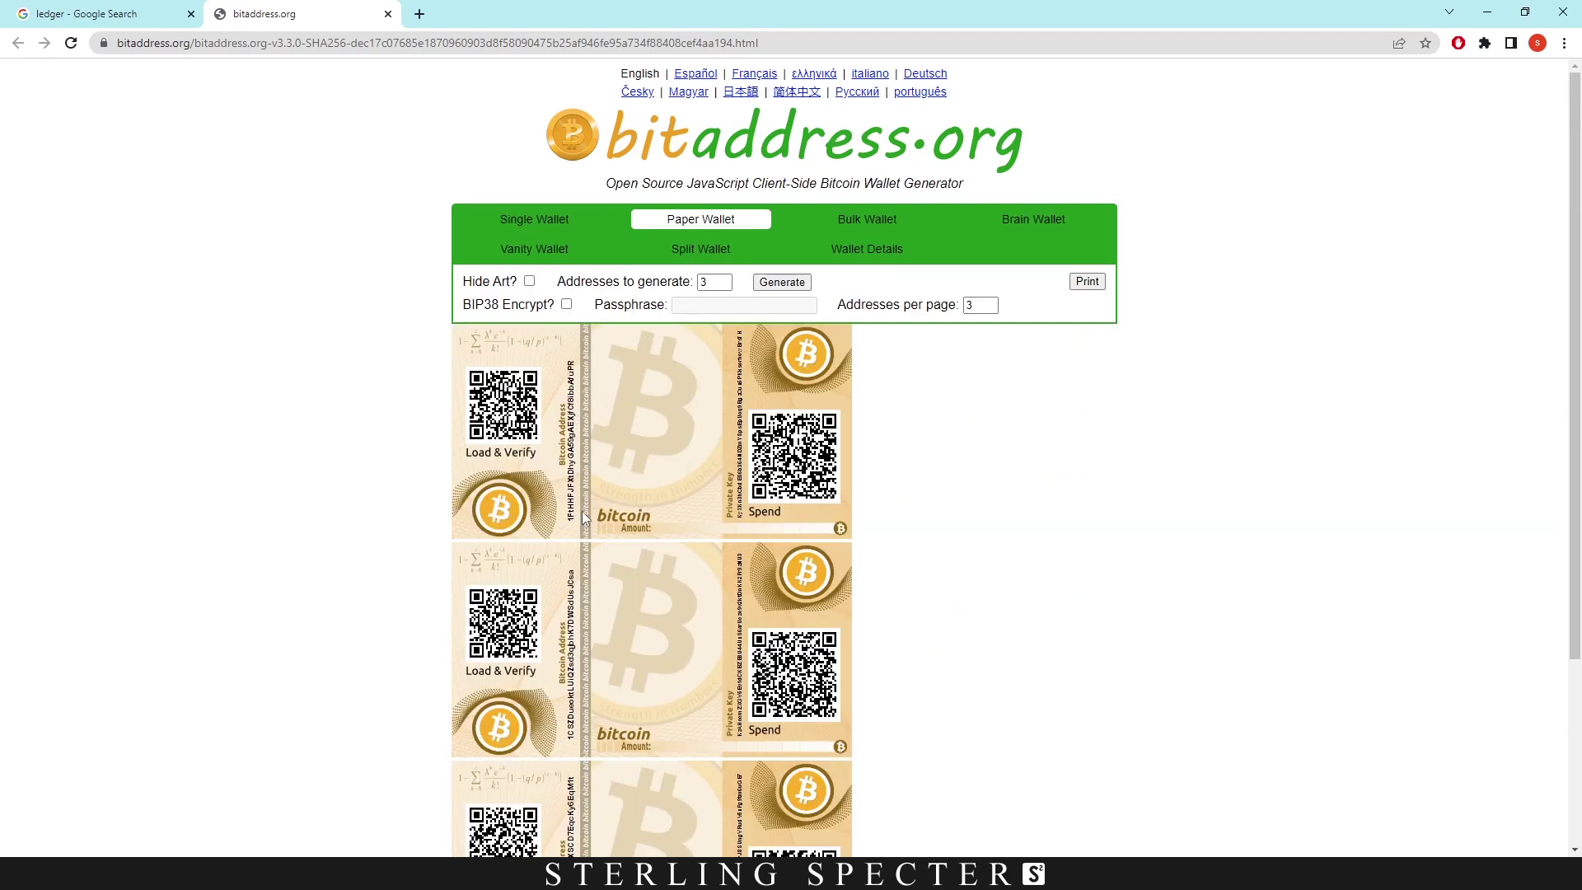
left_click(713, 282)
left_click_drag(715, 283, 693, 289)
type("1")
left_click(782, 282)
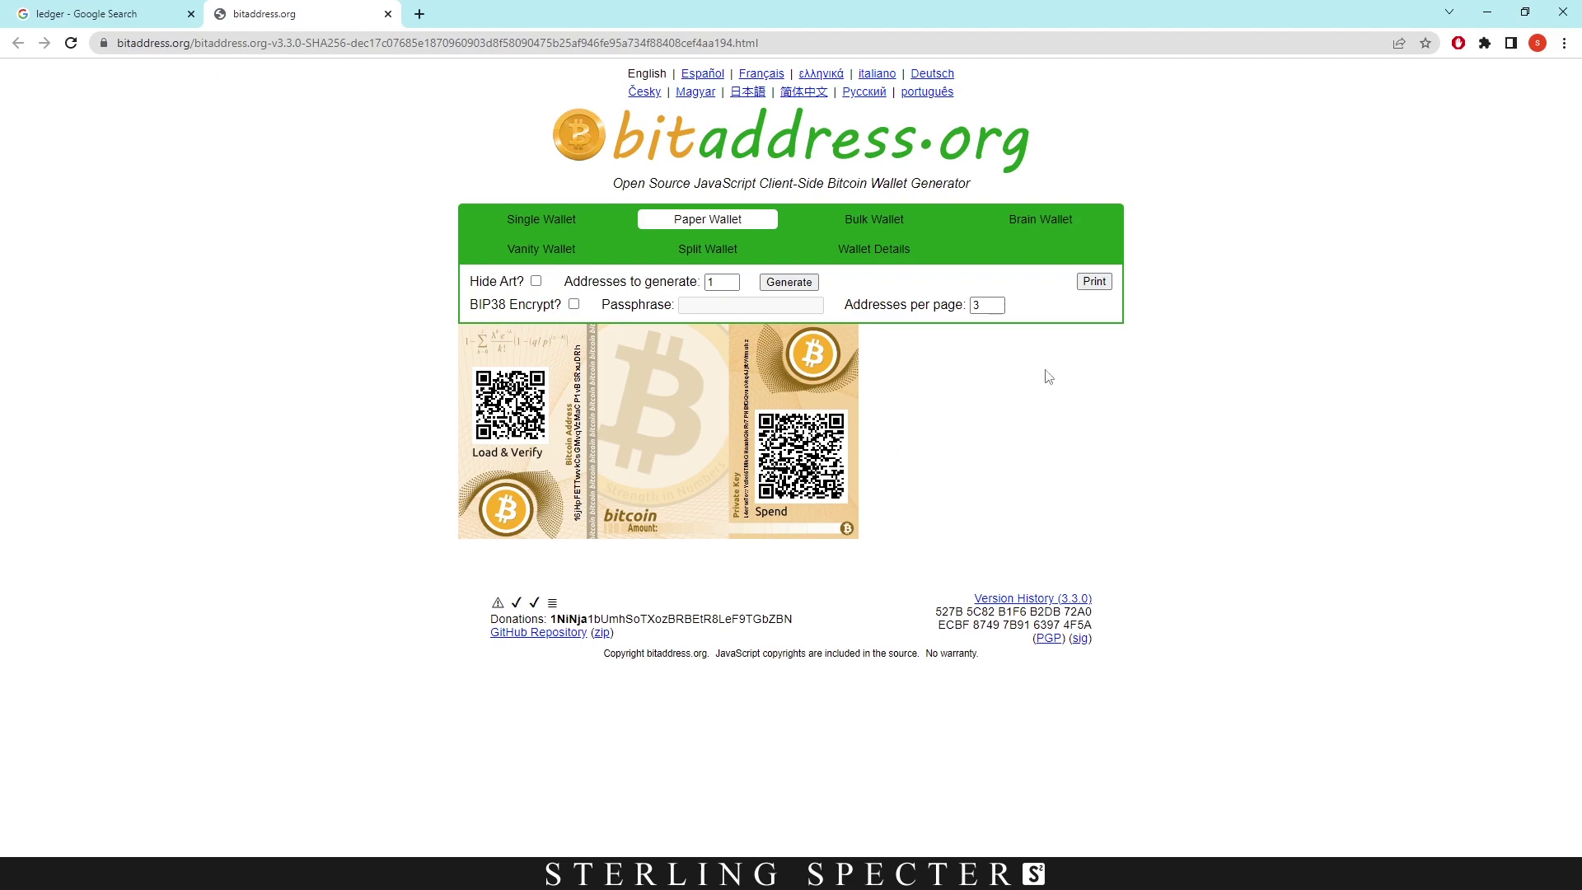
Preview the paper wallet's print, then select its Bitcoin address and private key.
left_click(1093, 282)
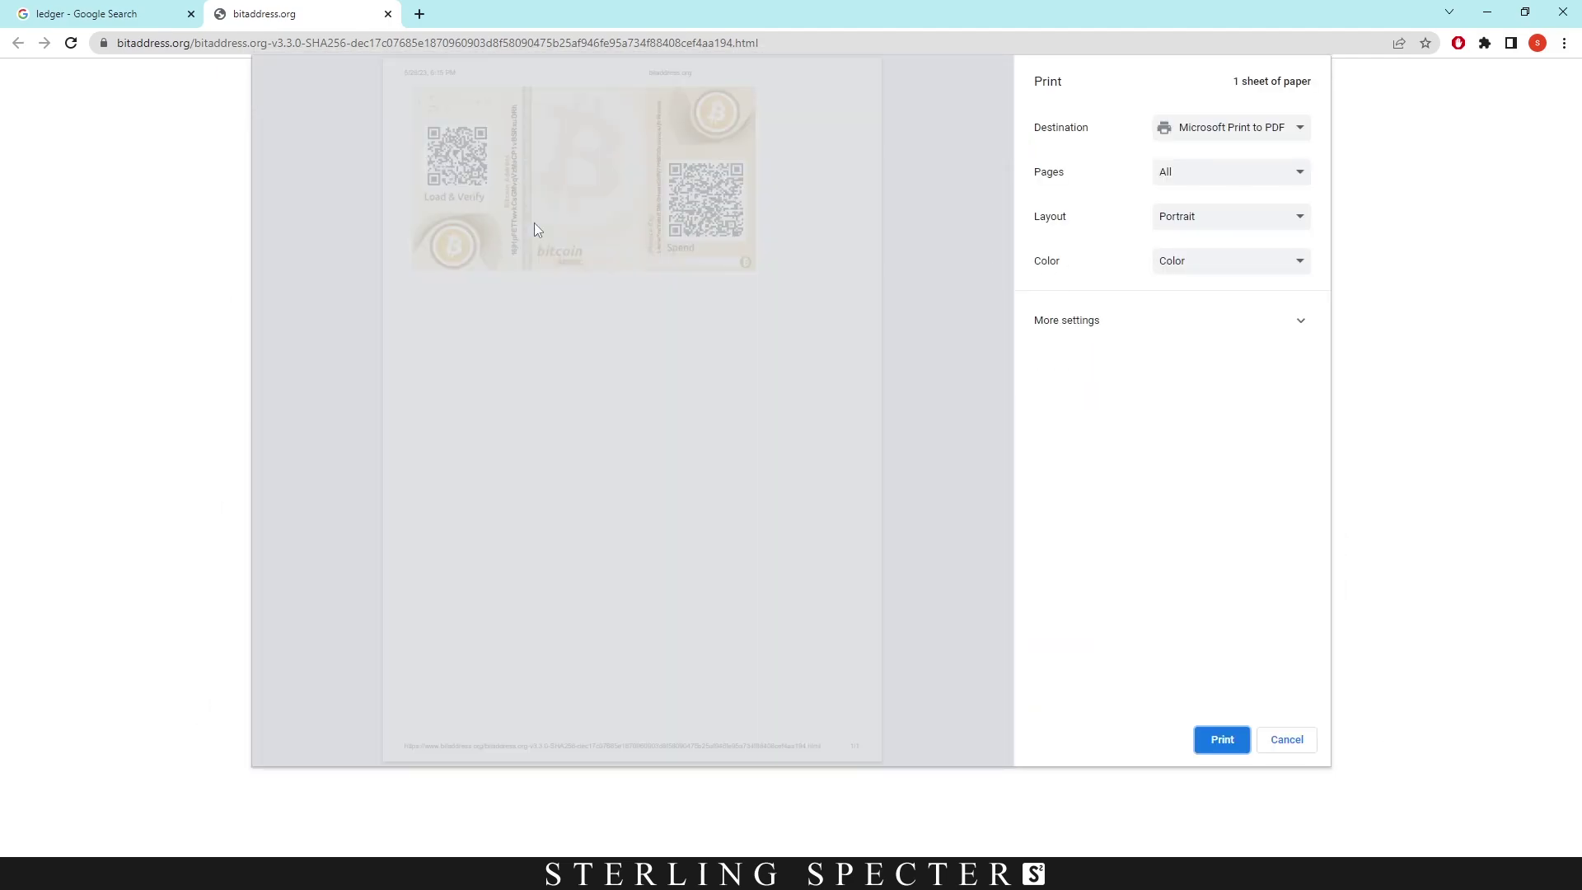
key("Escape")
left_click_drag(578, 507, 579, 346)
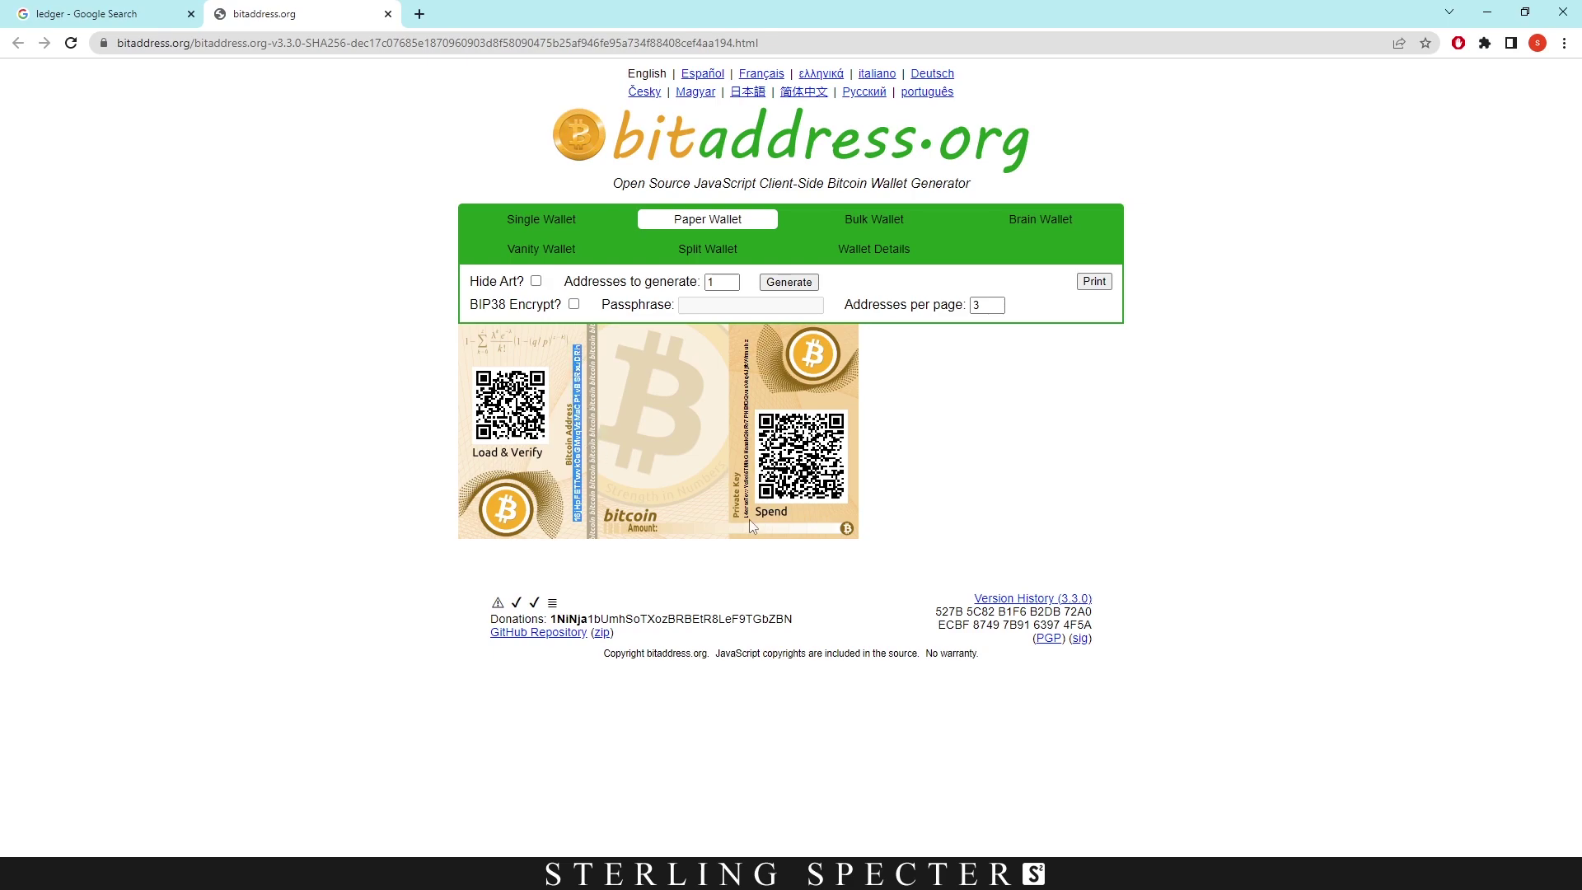
left_click_drag(747, 513, 746, 346)
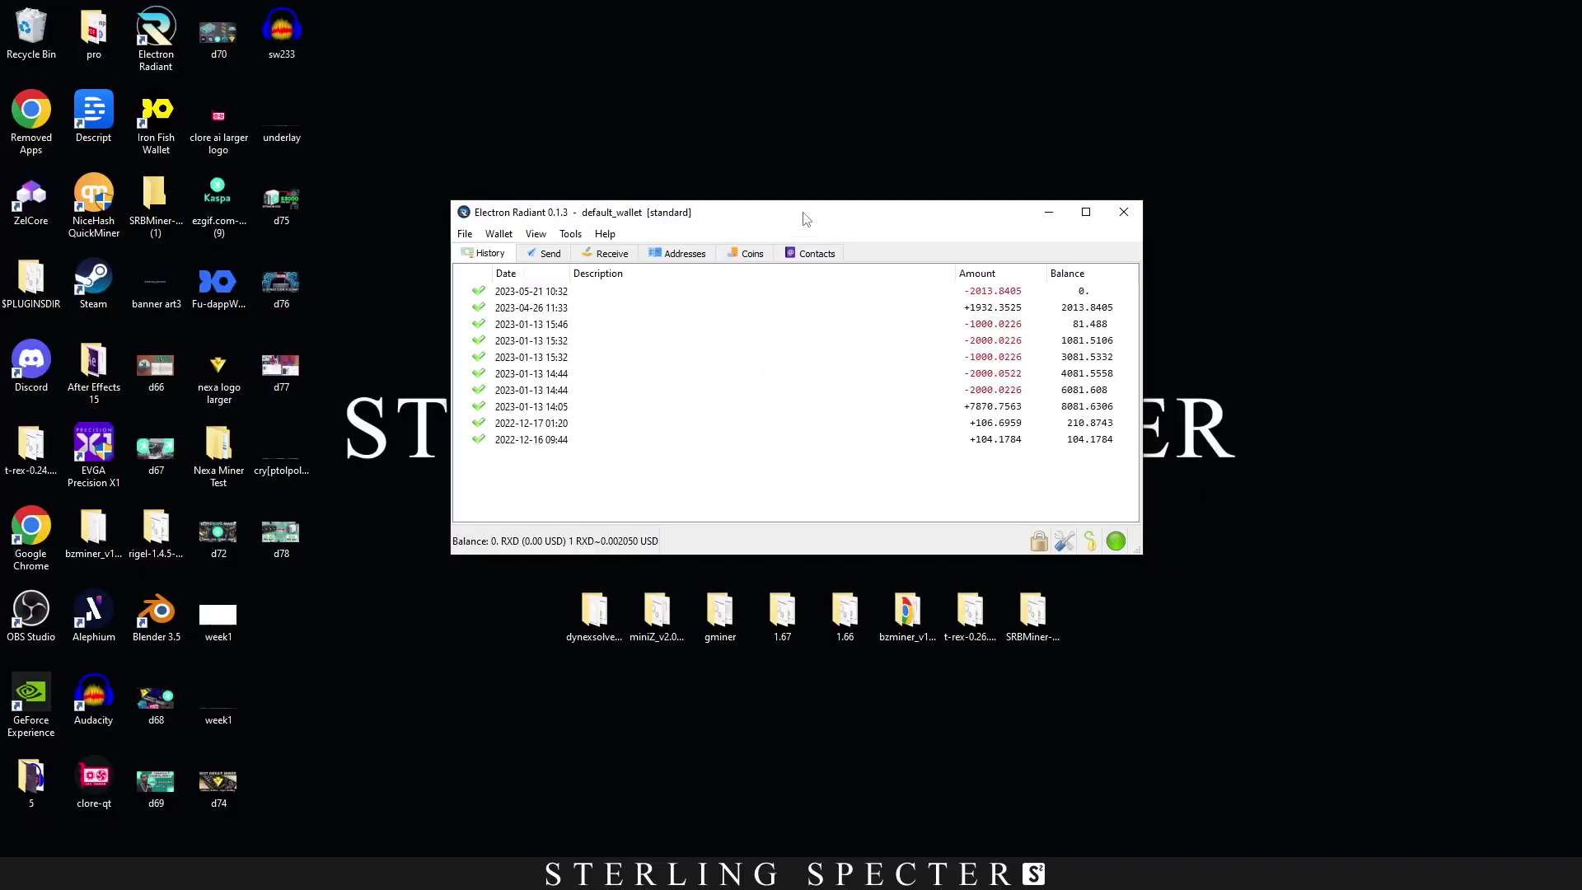
Maximize the Electron Radiant default_wallet window and close the new-version notification.
left_click(1086, 212)
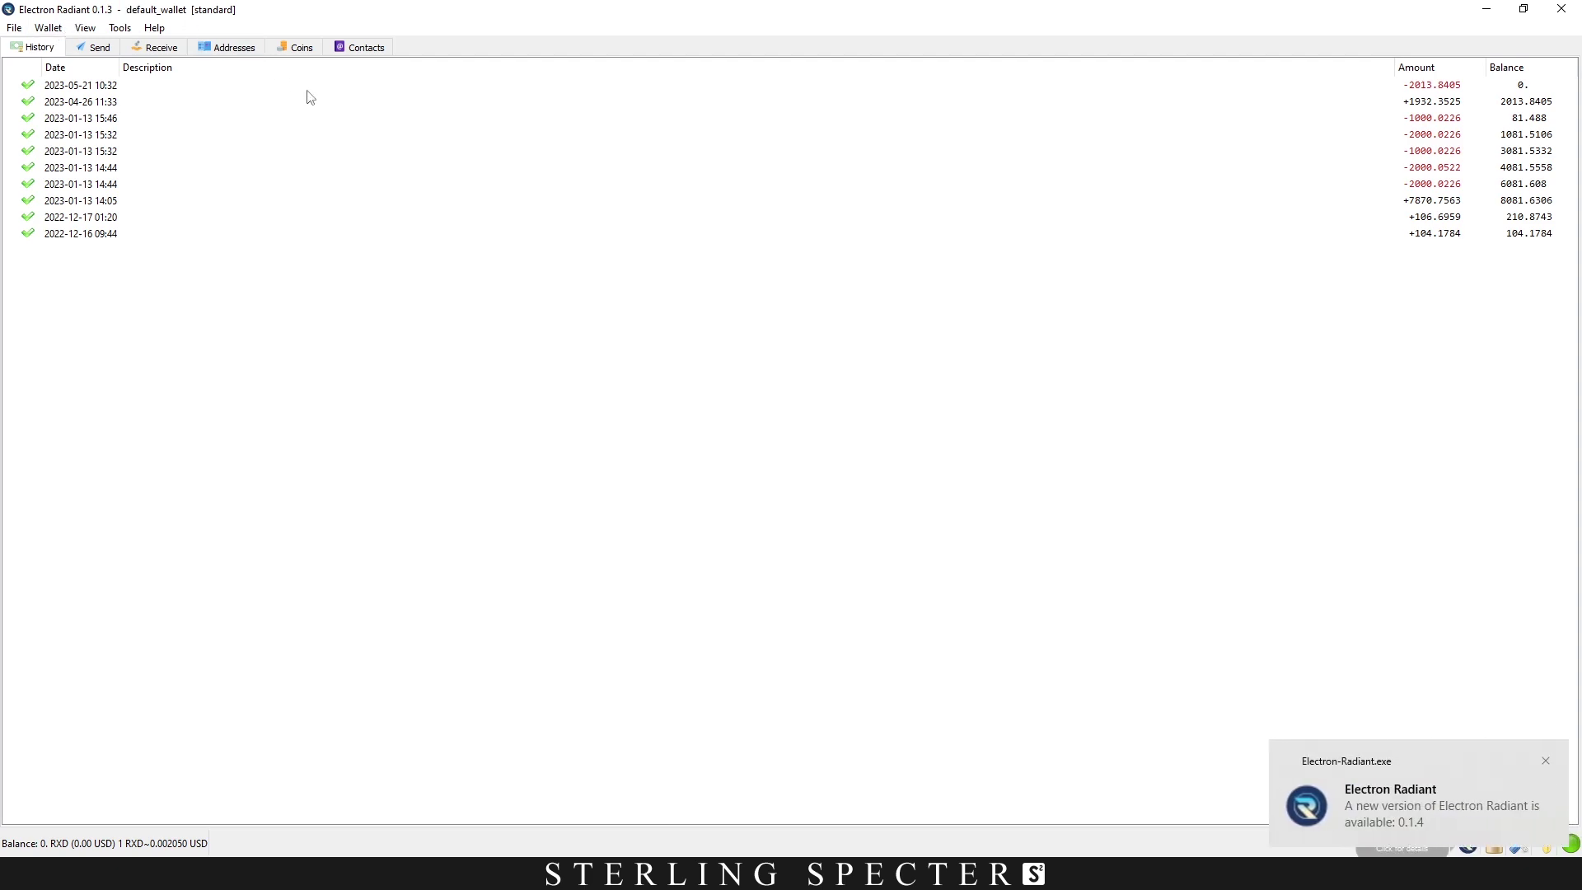
left_click(1546, 760)
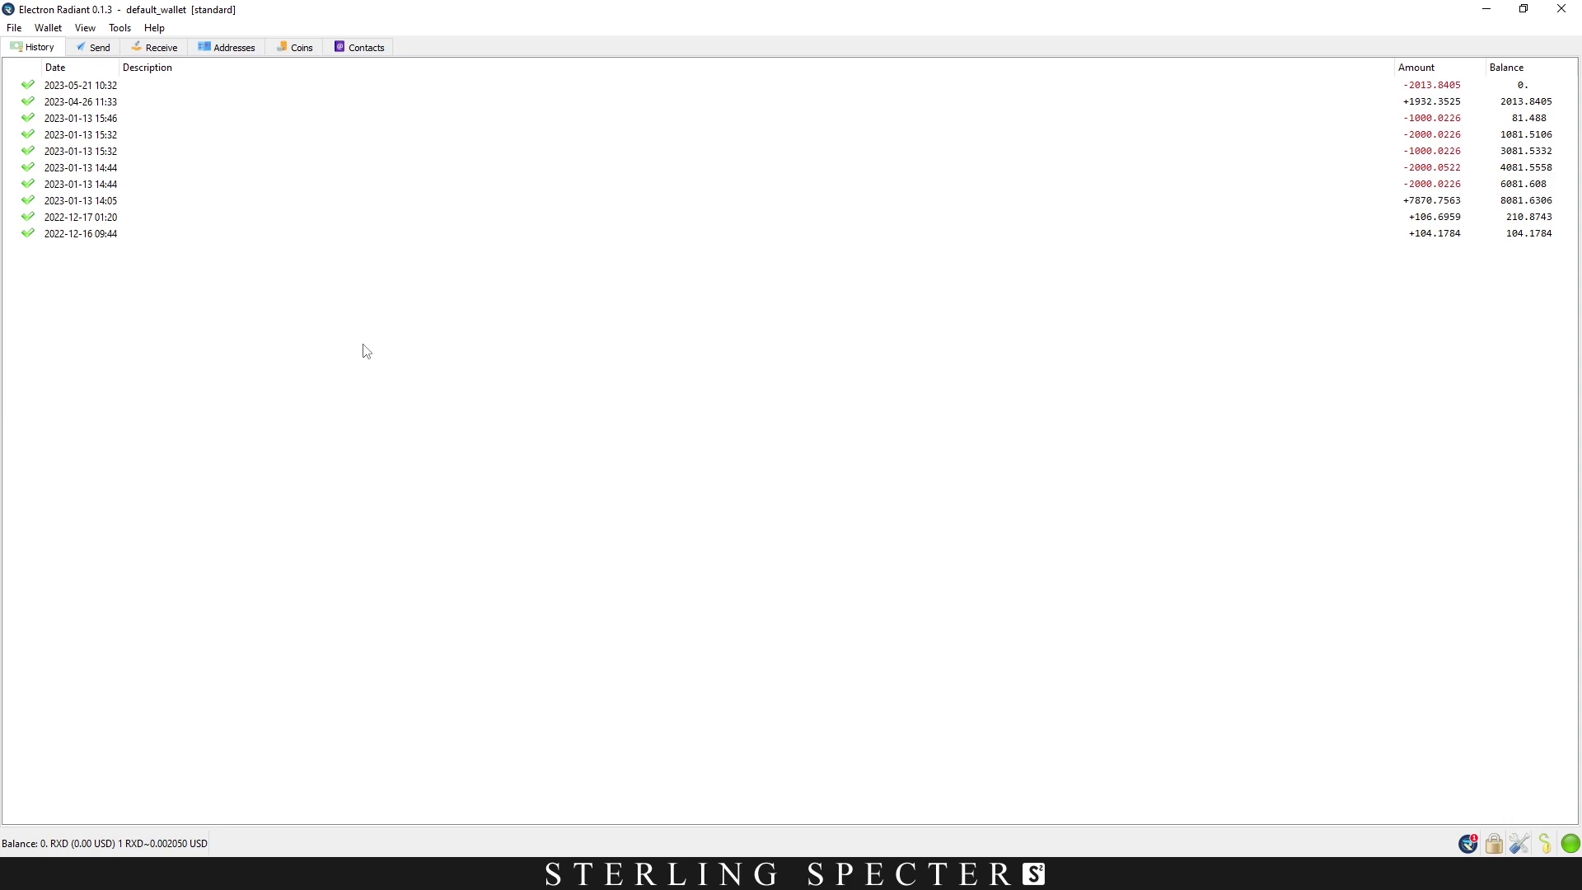
From the Addresses tab, export the private keys as WIF plaintext, submitting the wallet password.
left_click(245, 52)
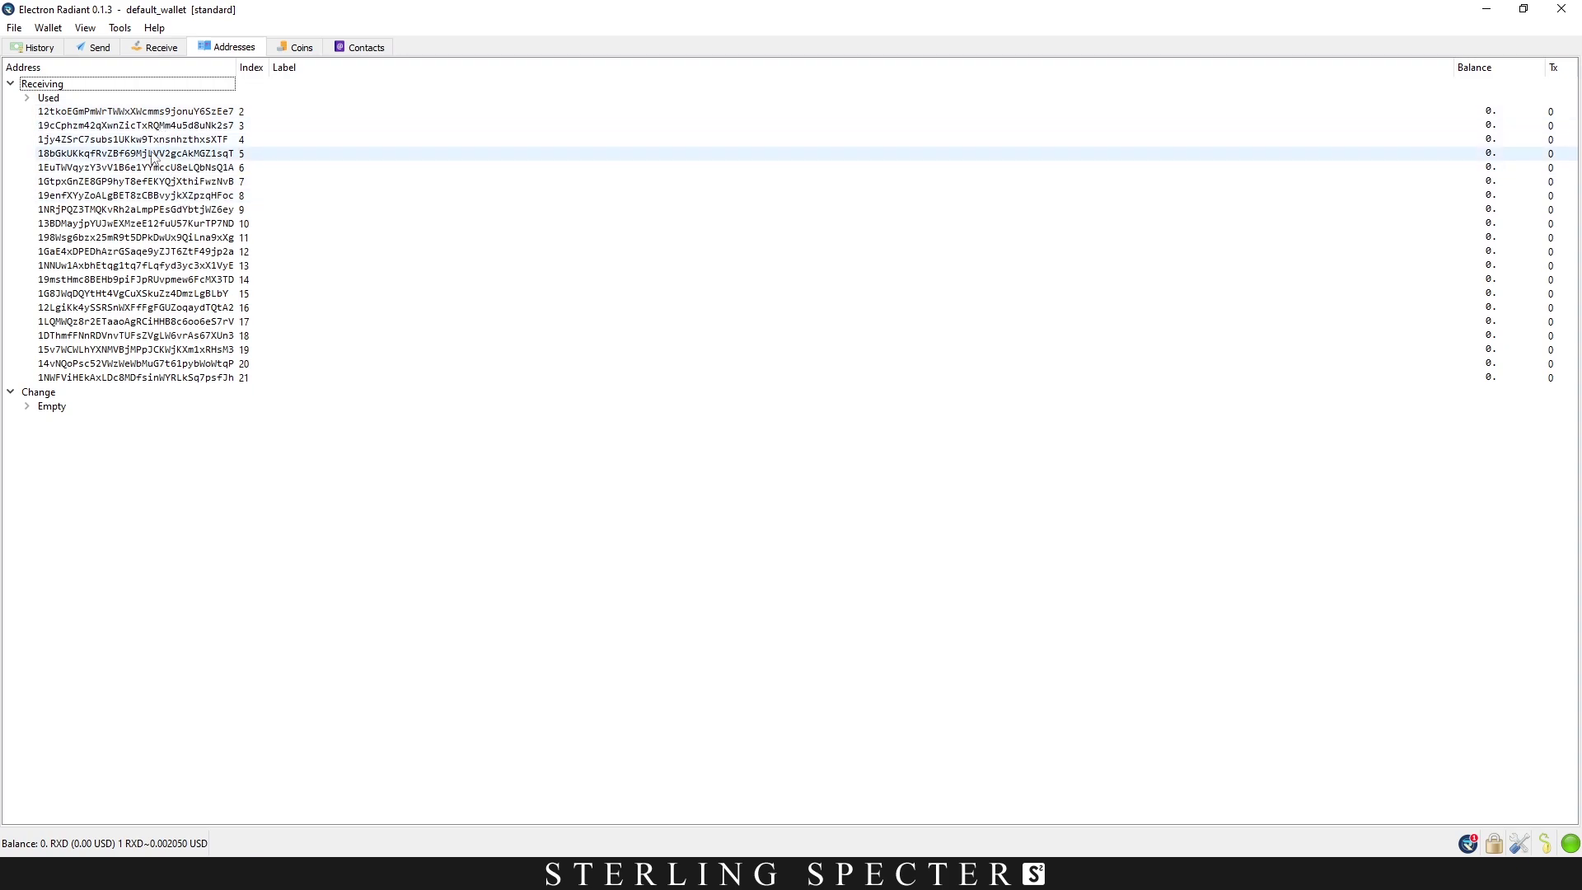
left_click(59, 31)
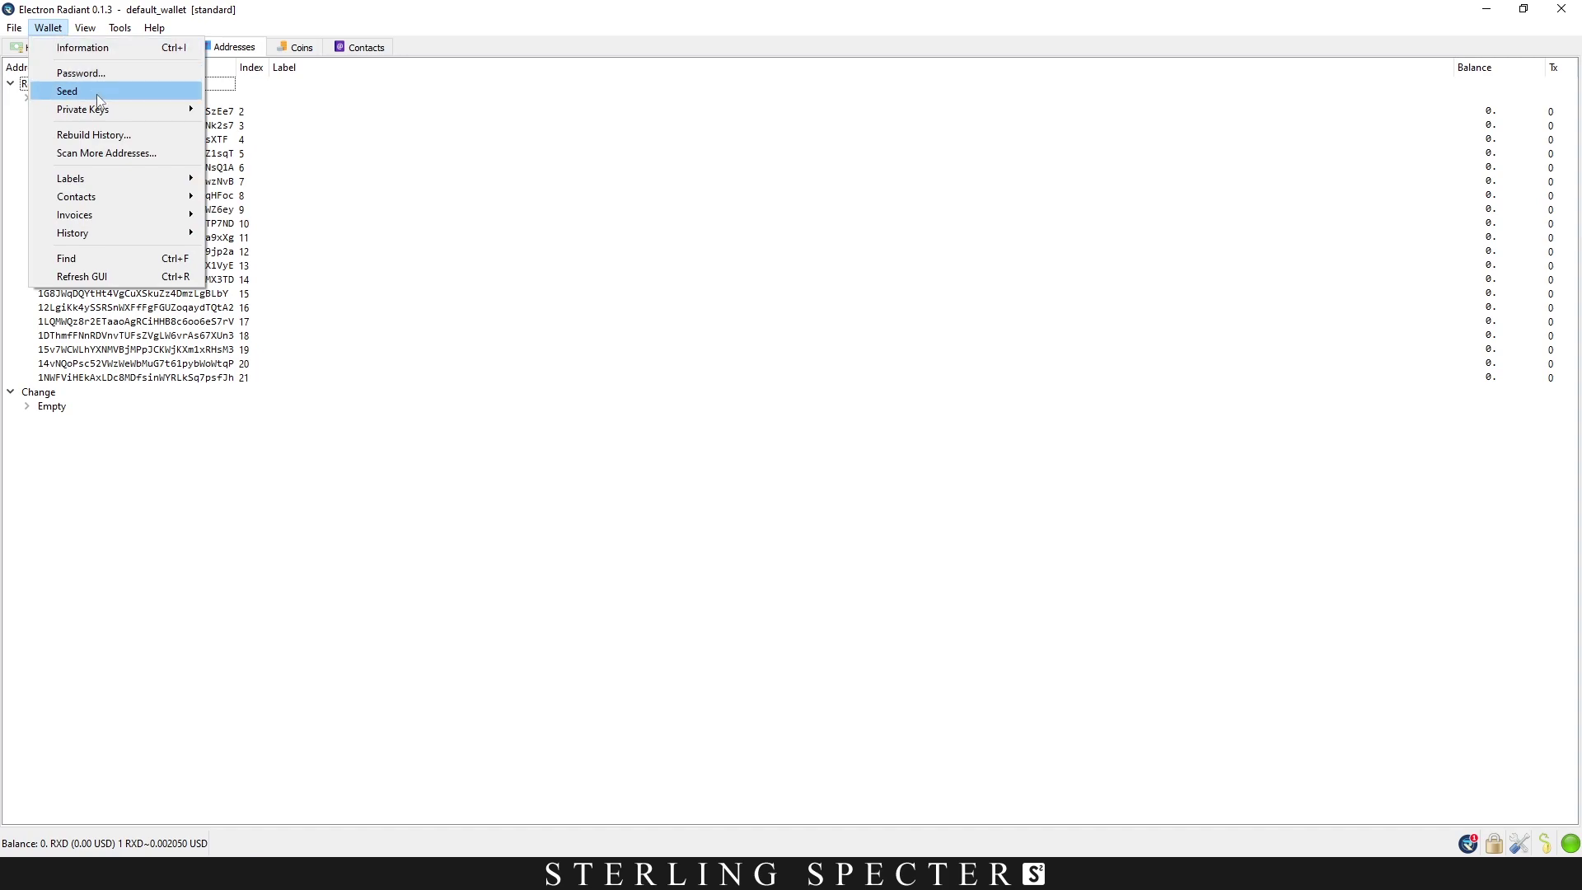
mouse_move(106, 105)
mouse_move(268, 129)
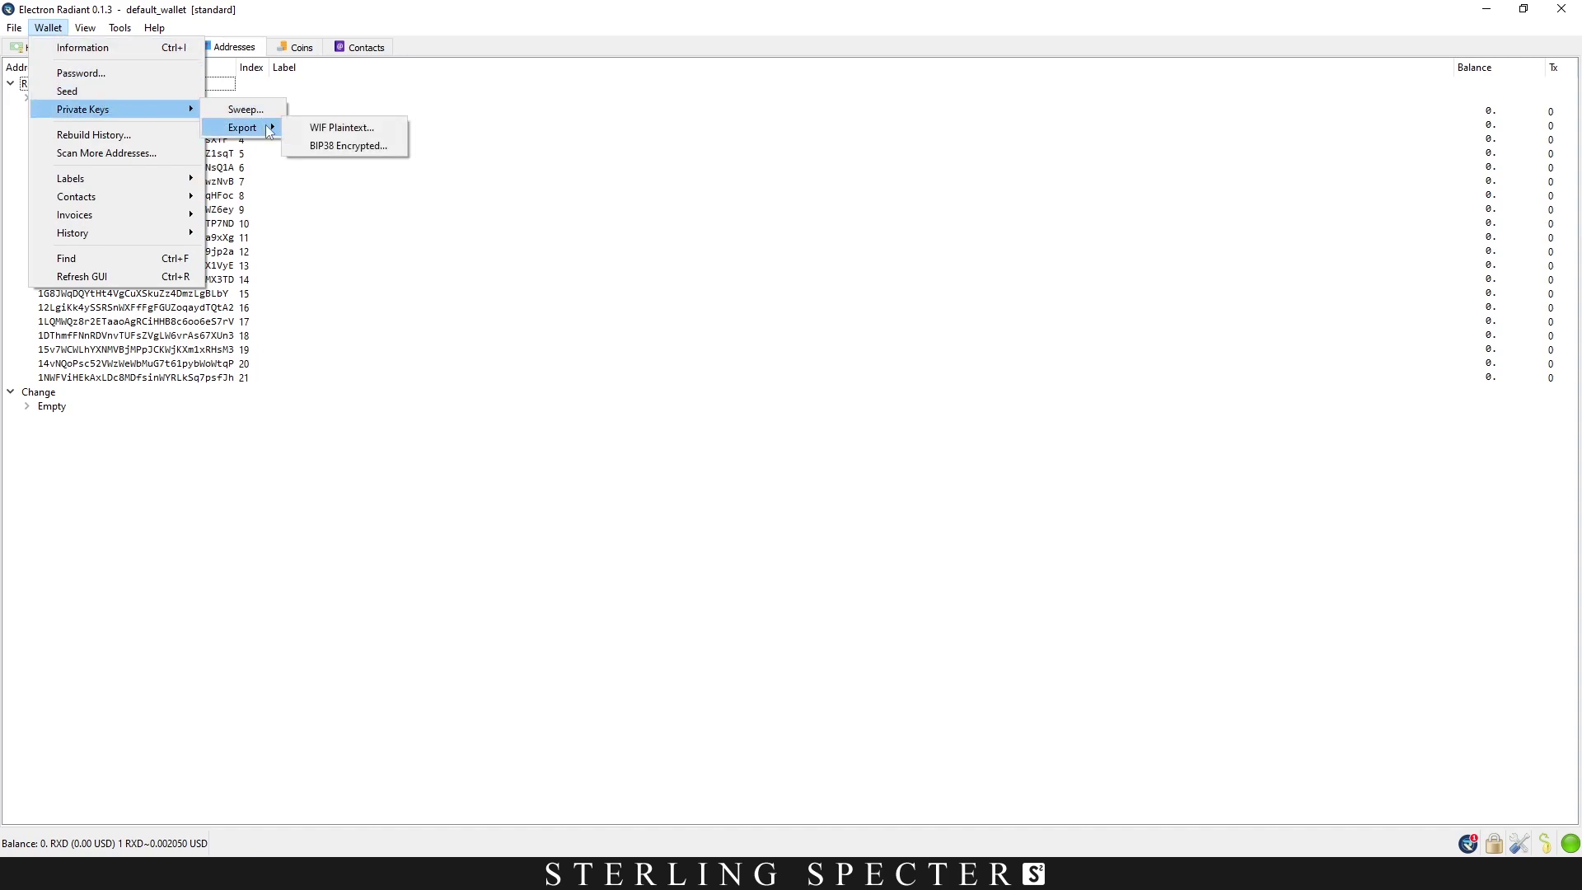
left_click(363, 134)
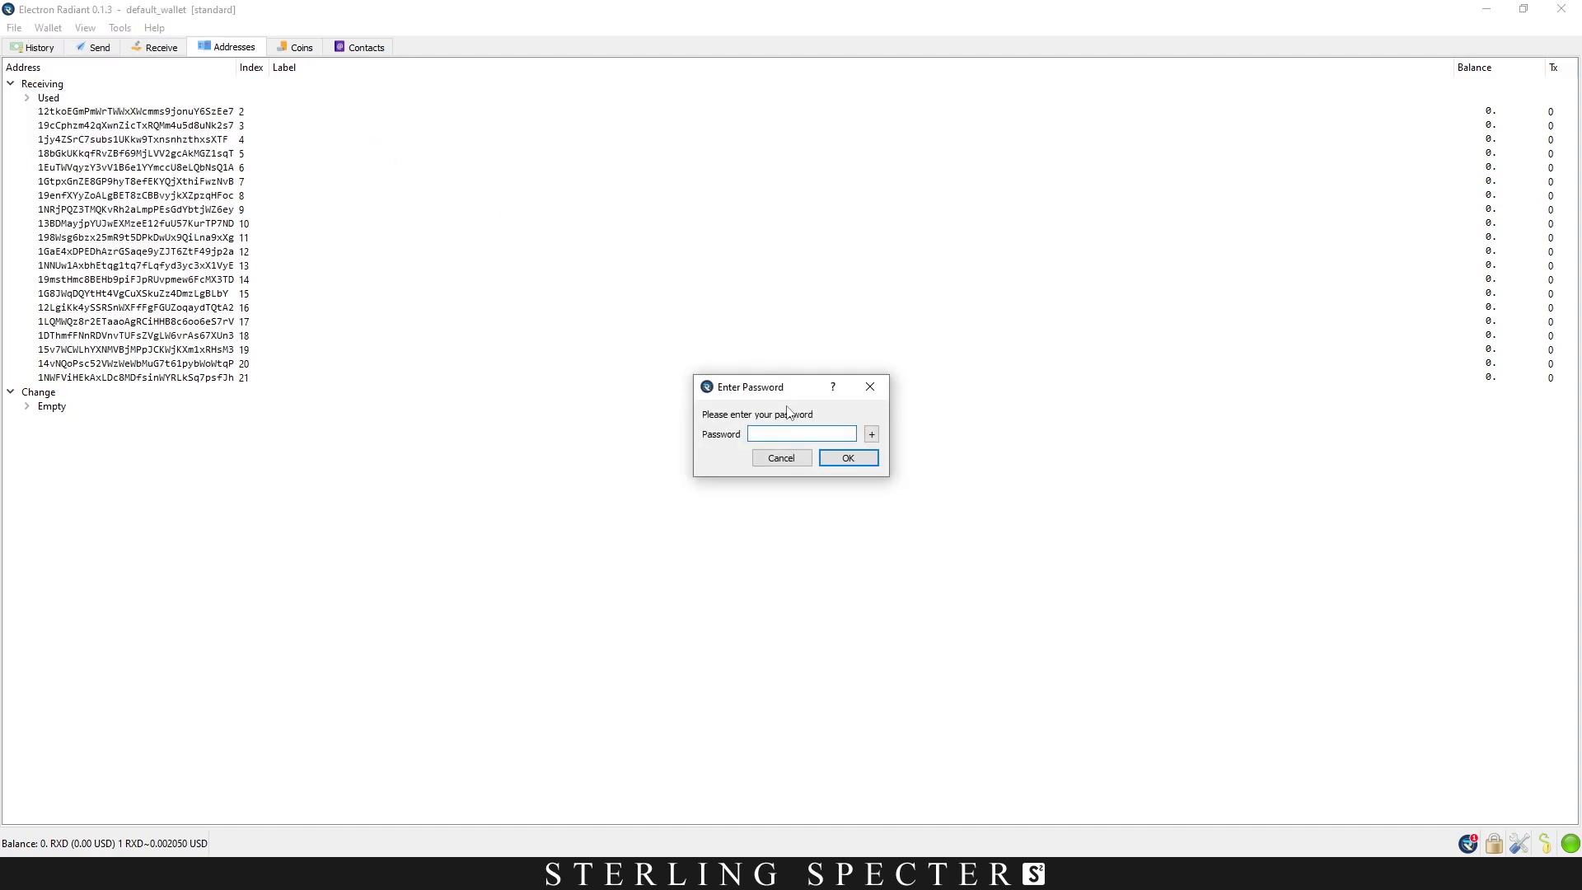
key("Return")
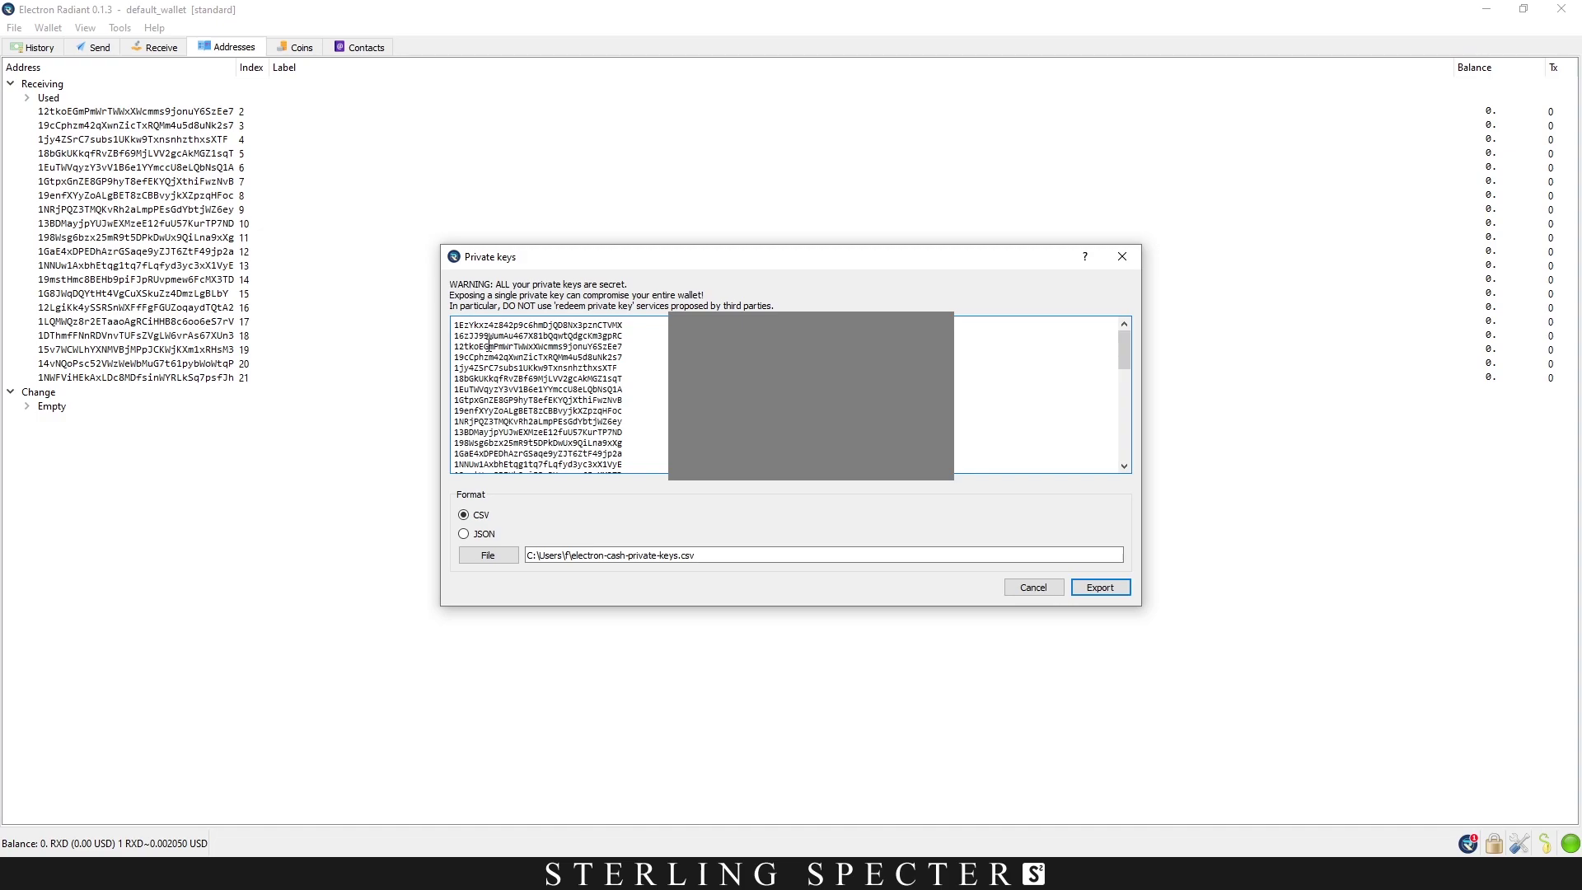
Review the exported private key lines by selecting them, then close the export window.
left_click_drag(454, 323, 625, 464)
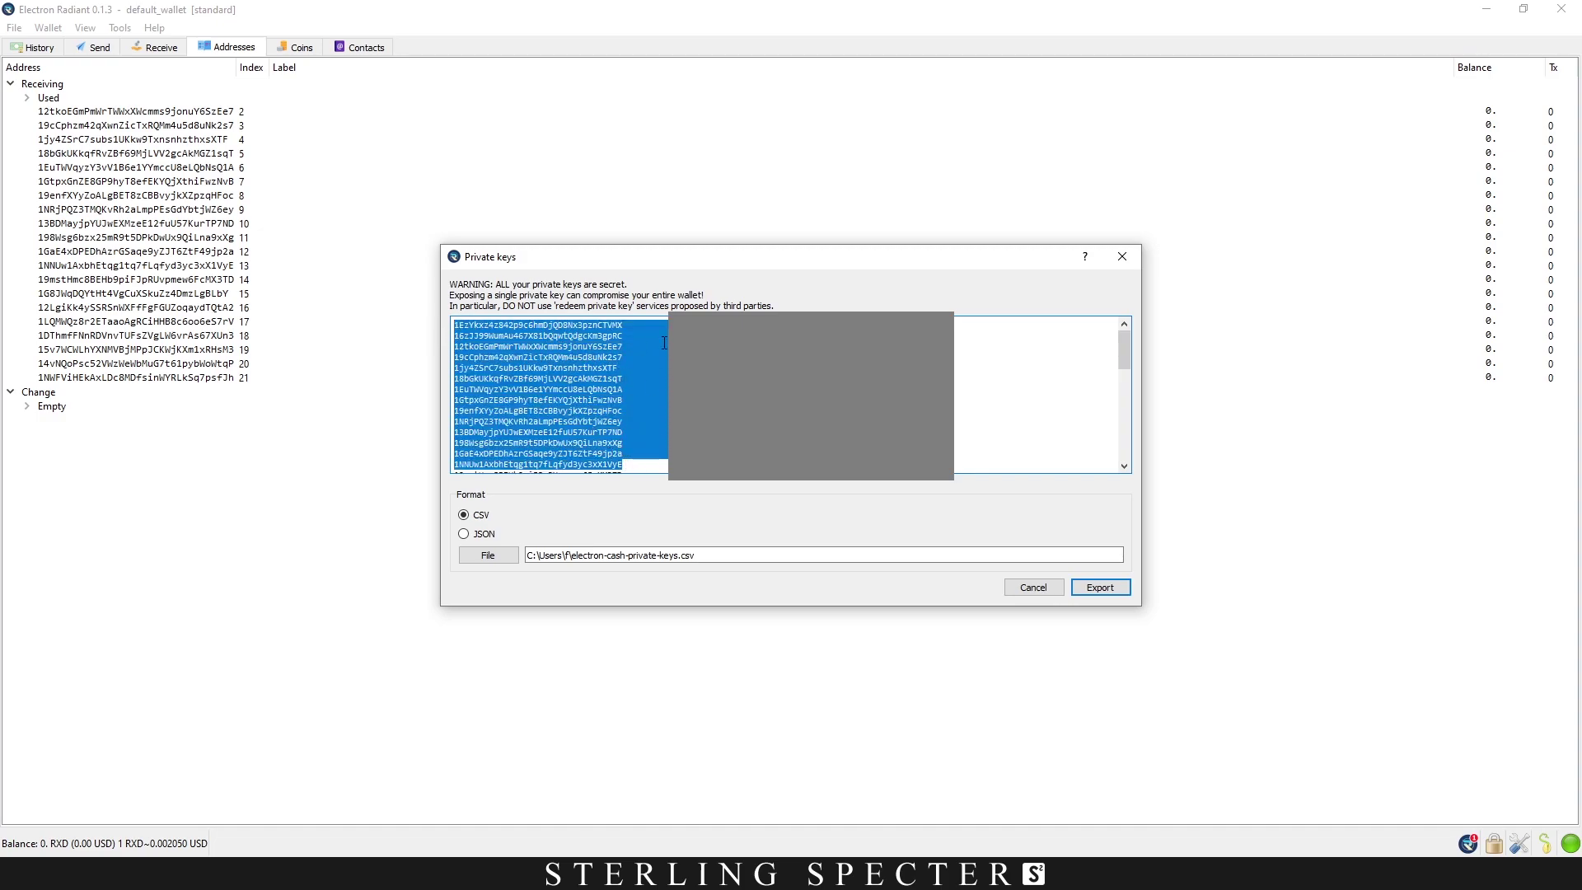
left_click(741, 549)
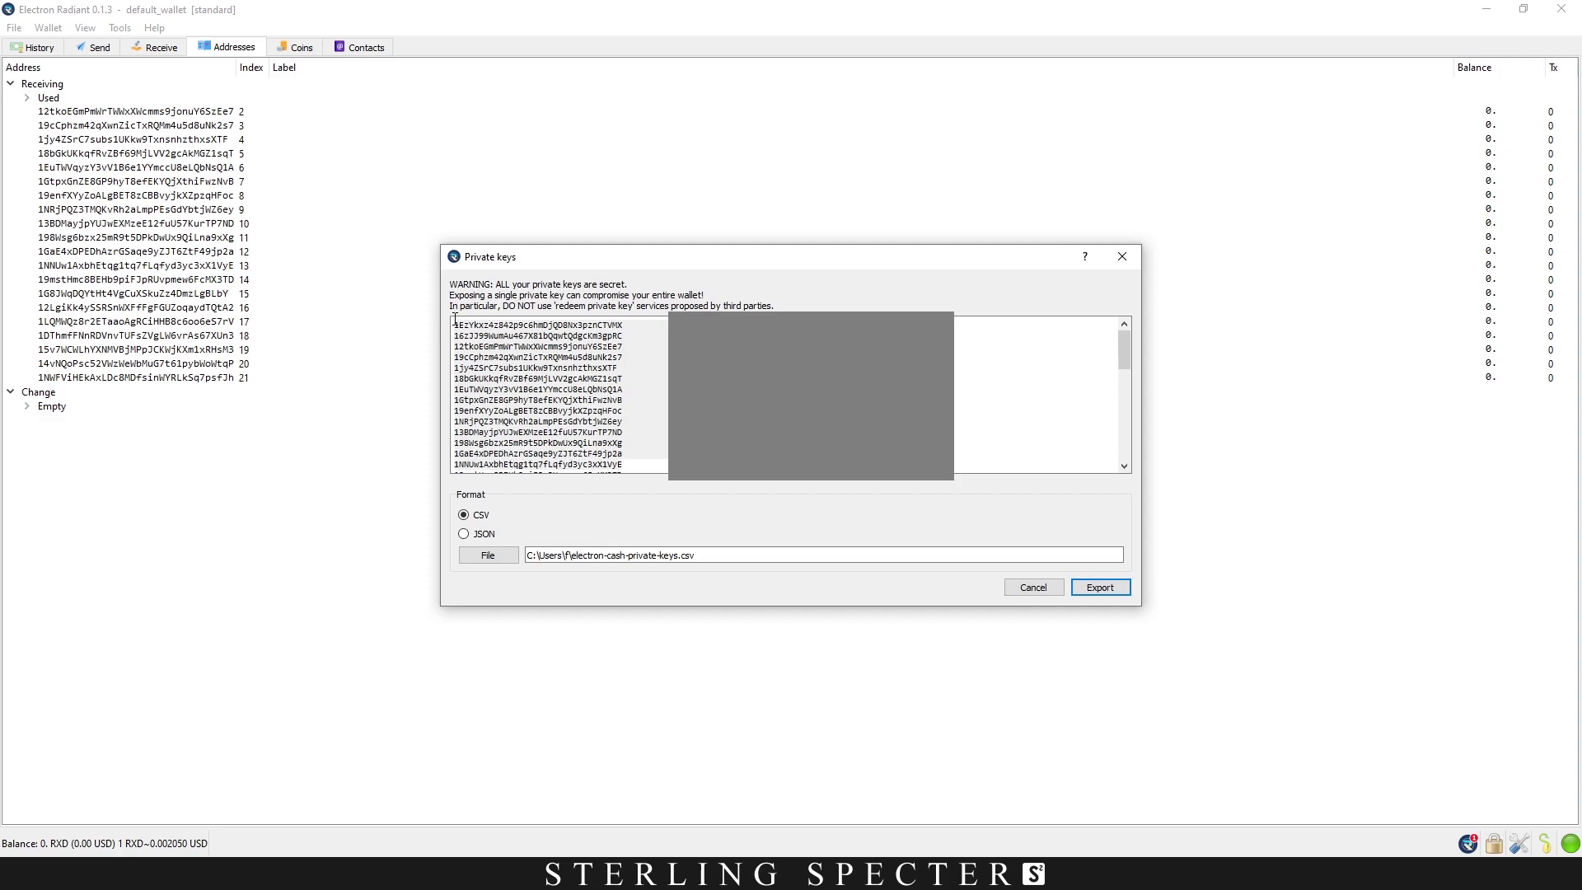
left_click_drag(455, 324, 625, 323)
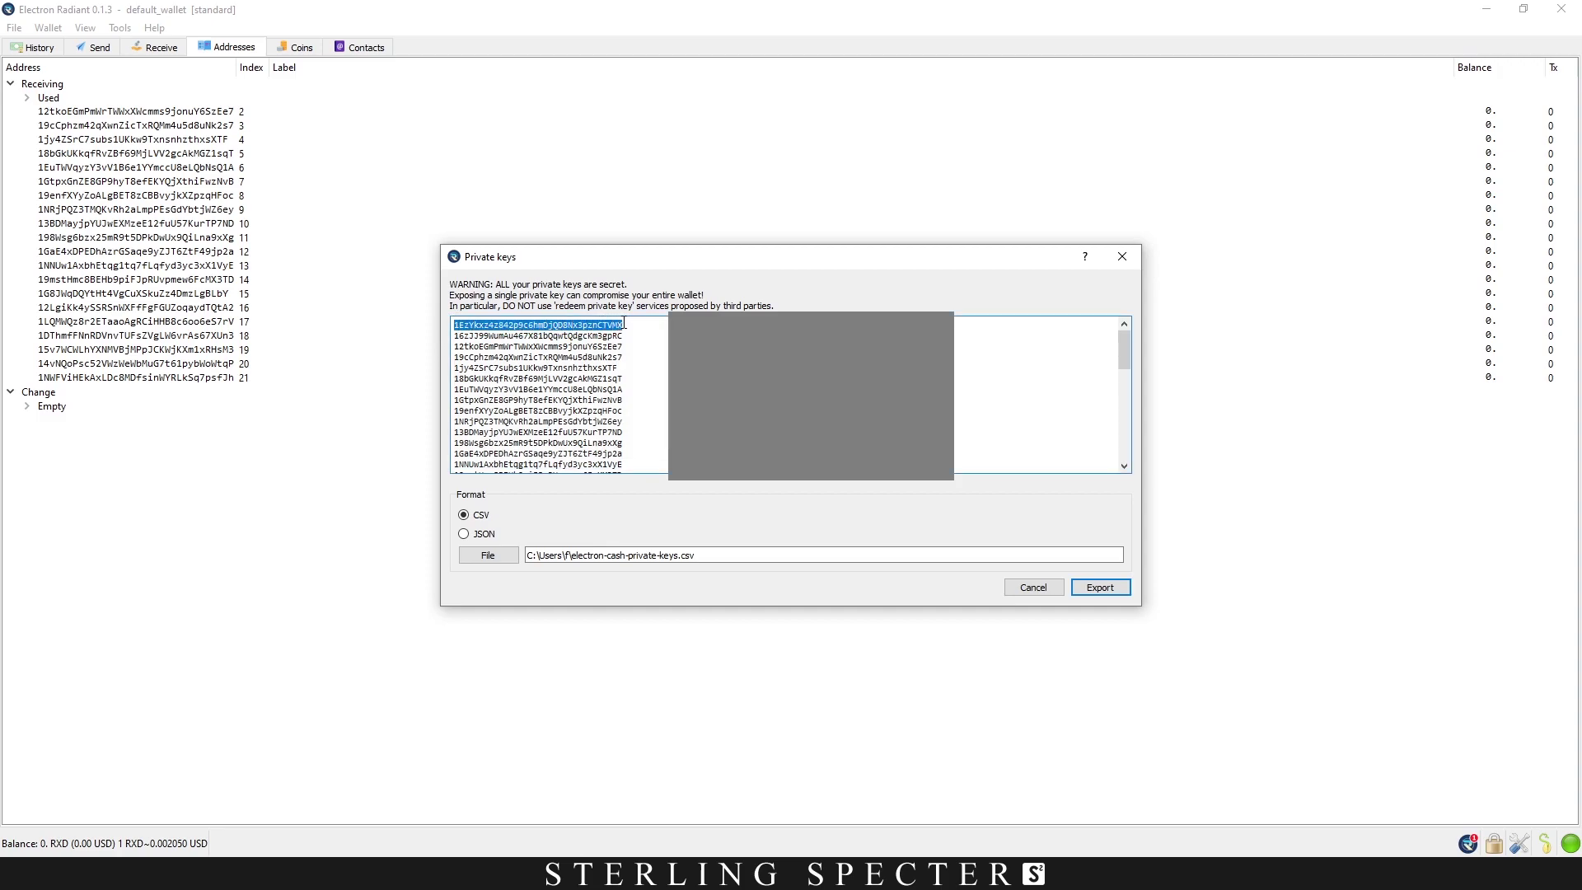
left_click(685, 318)
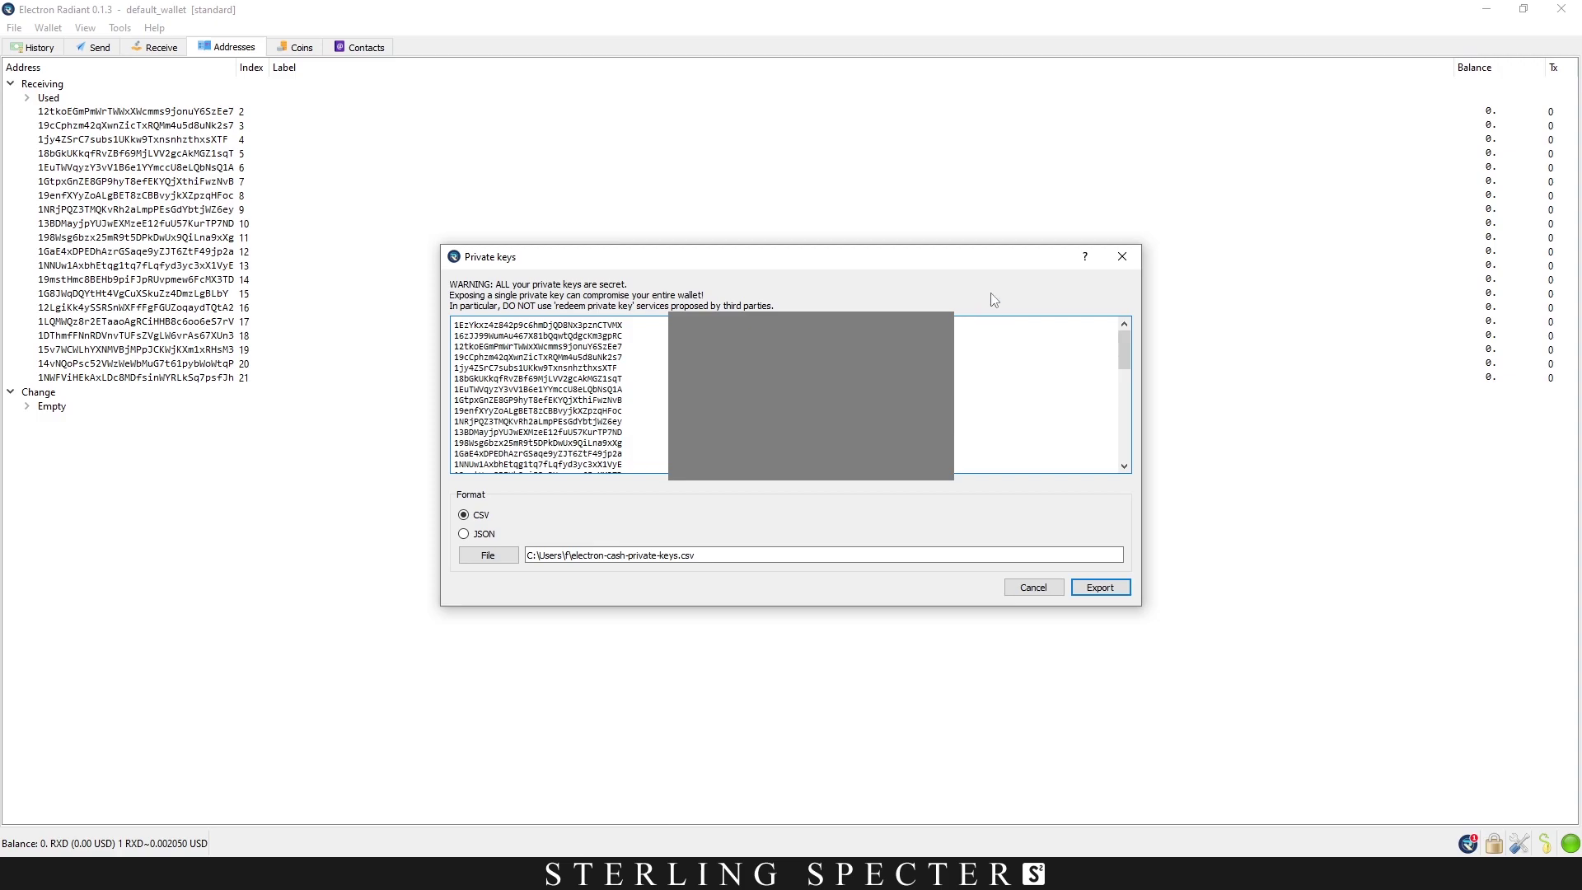
left_click(1122, 256)
Close the wallet and drag the Electron Radiant shortcut toward the desktop centre.
left_click(1564, 10)
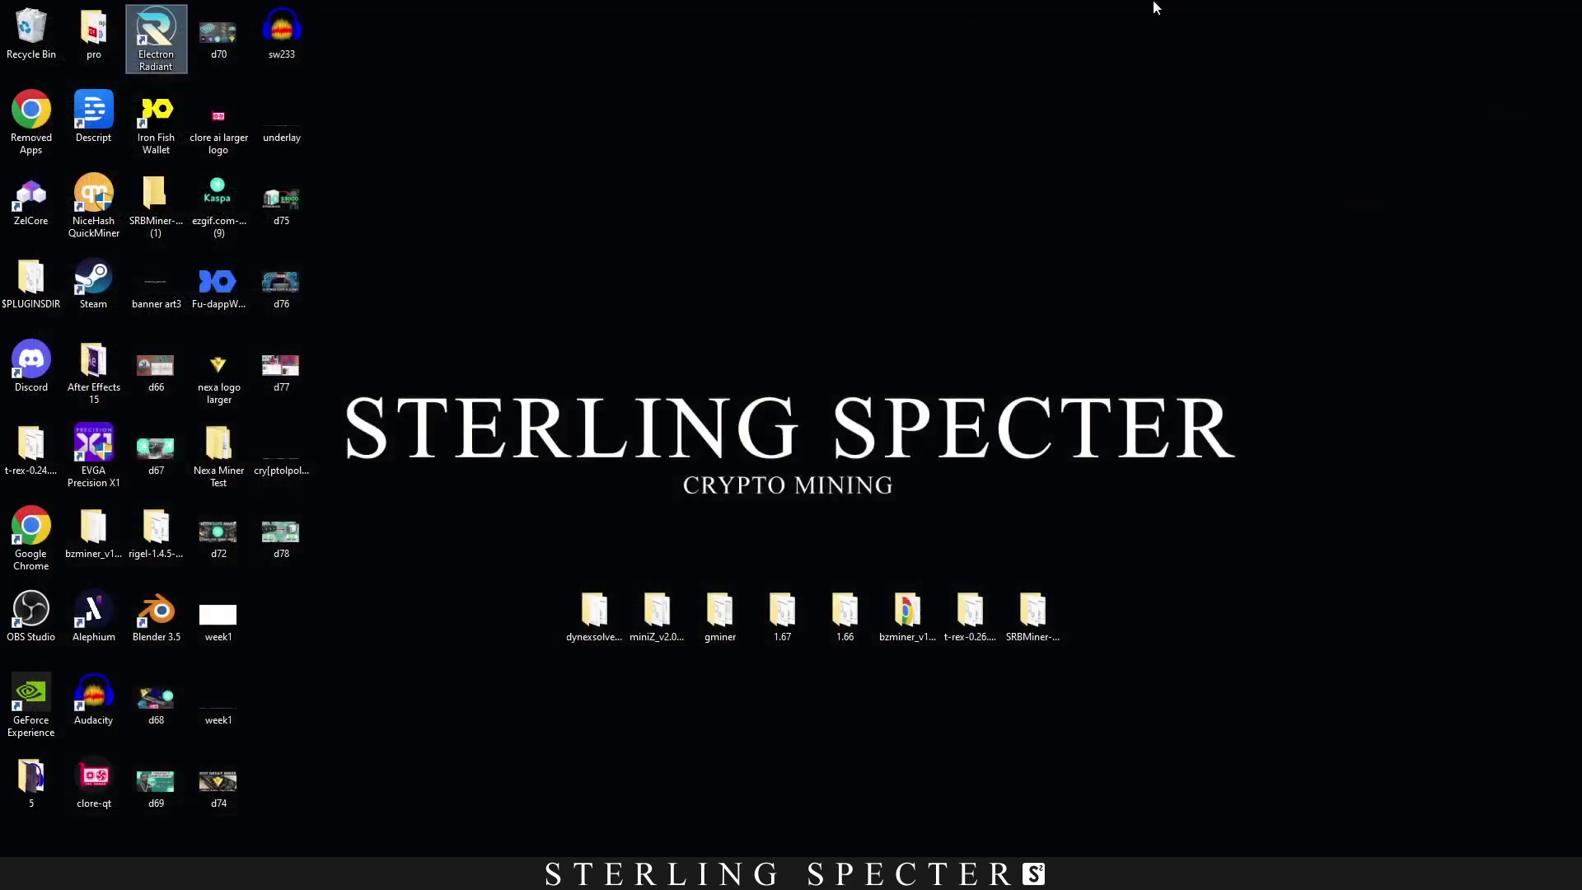
right_click(164, 43)
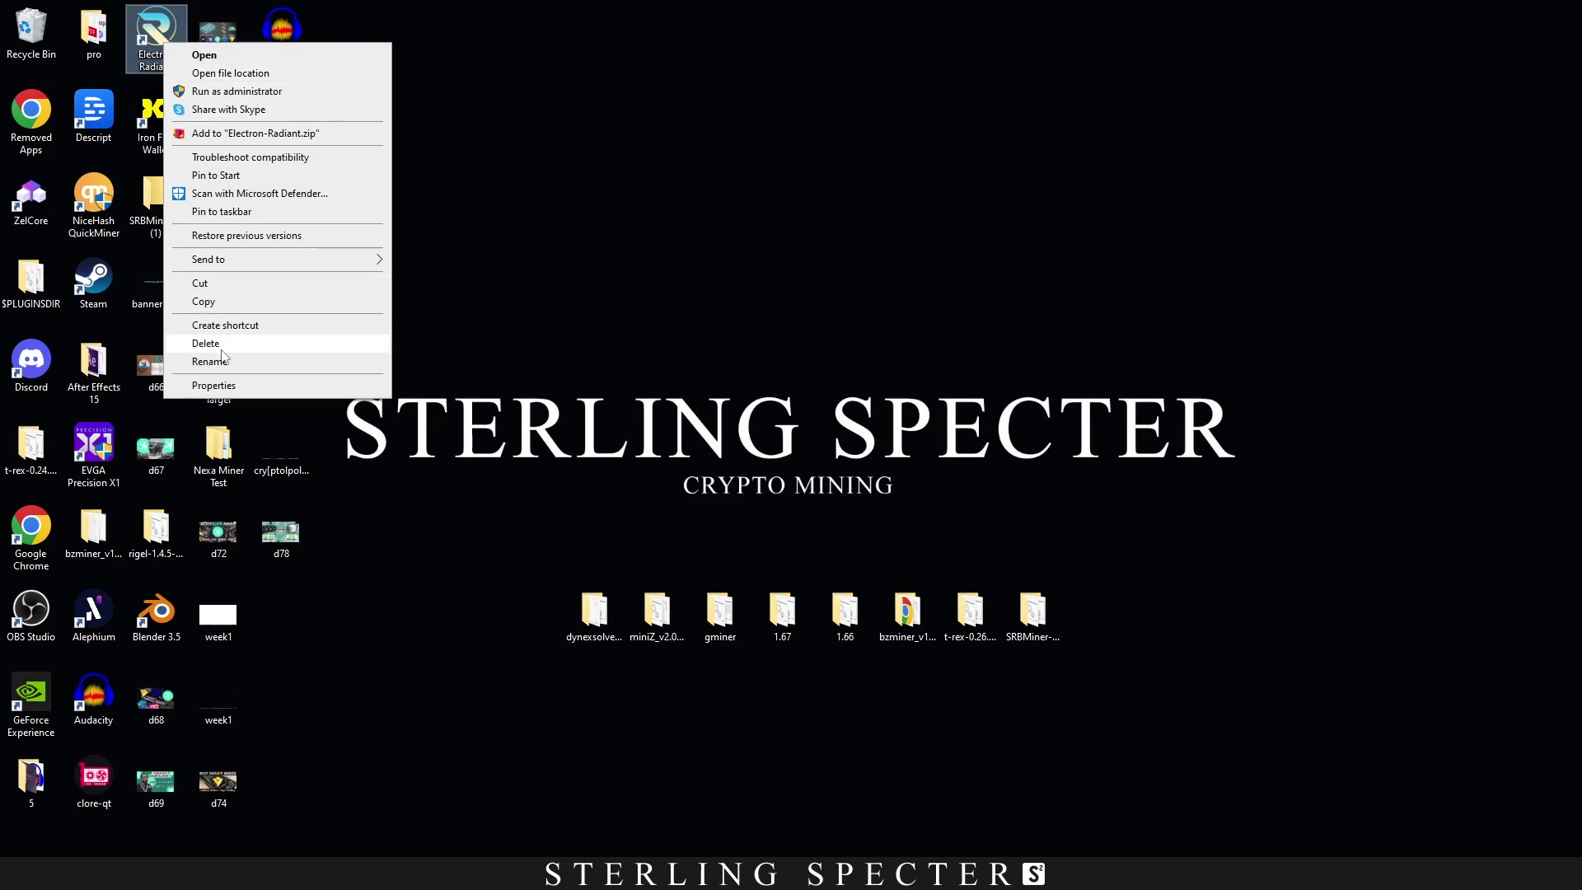
left_click(749, 356)
left_click(750, 356)
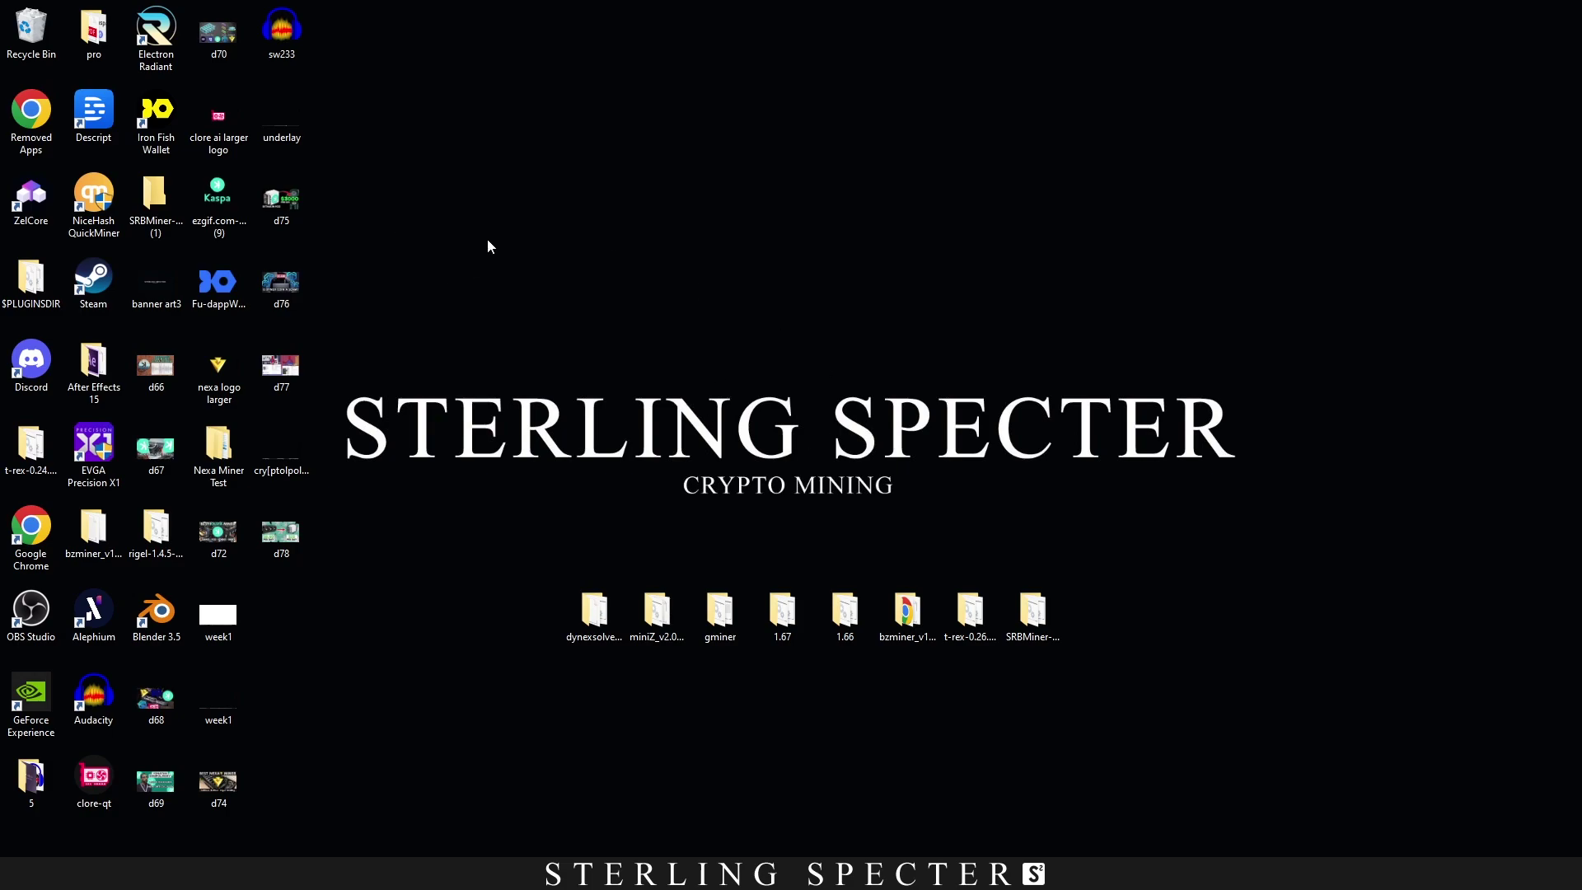
left_click_drag(173, 58, 594, 244)
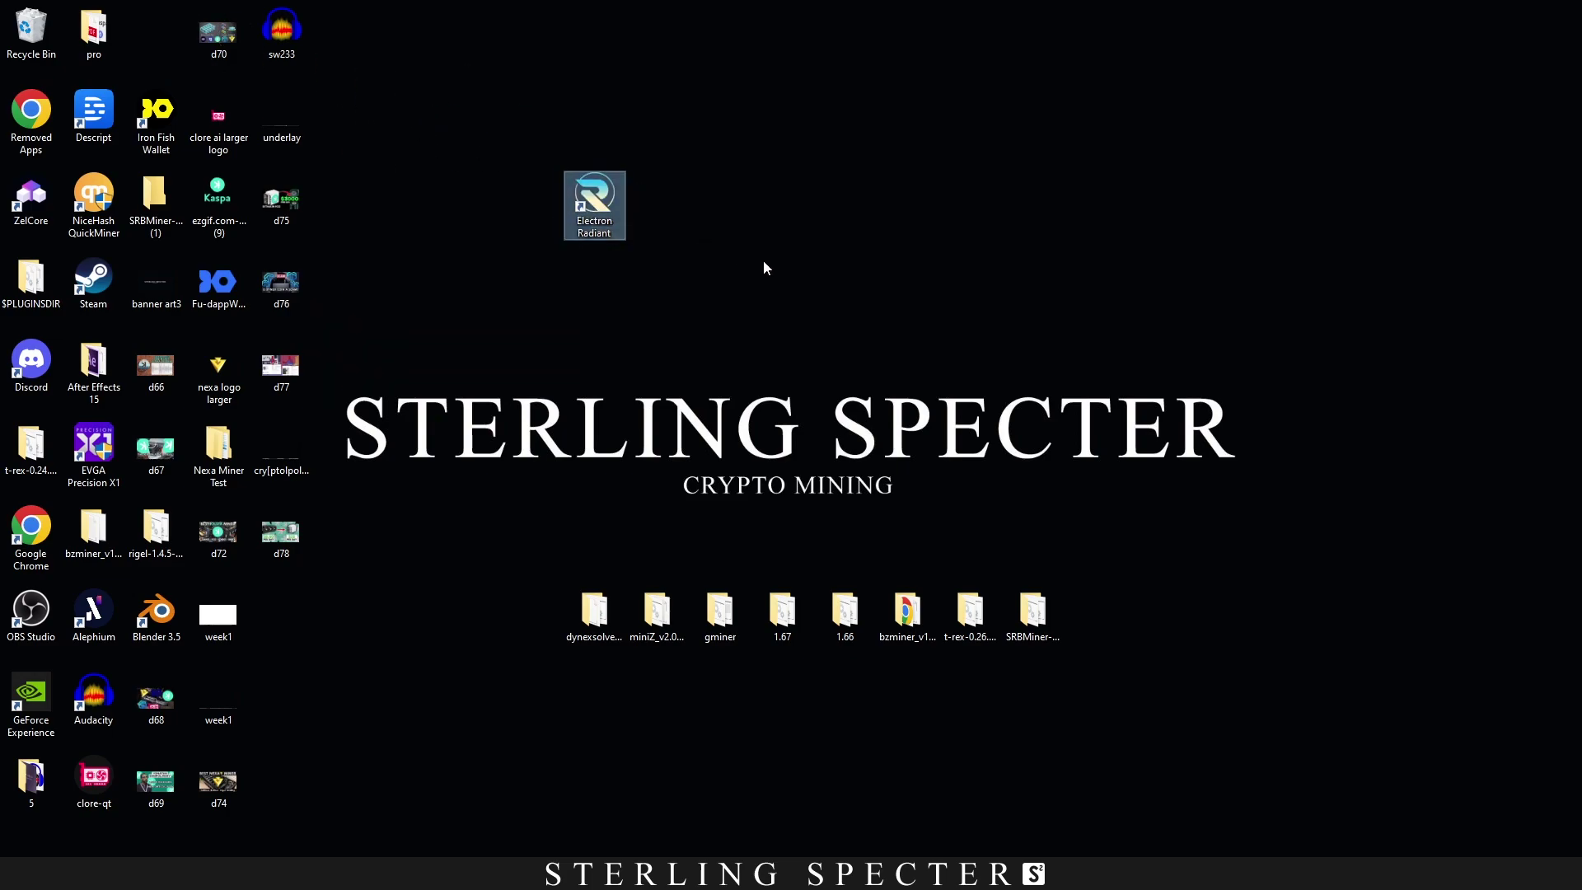